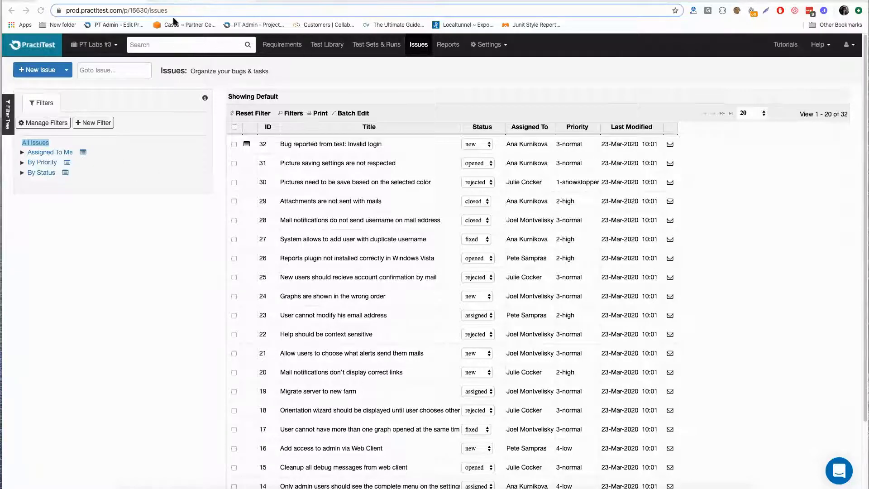
- Open the PractiTest Labs discussion topic in the discussion forum, then return to the PT Labs #3 project
click(227, 1)
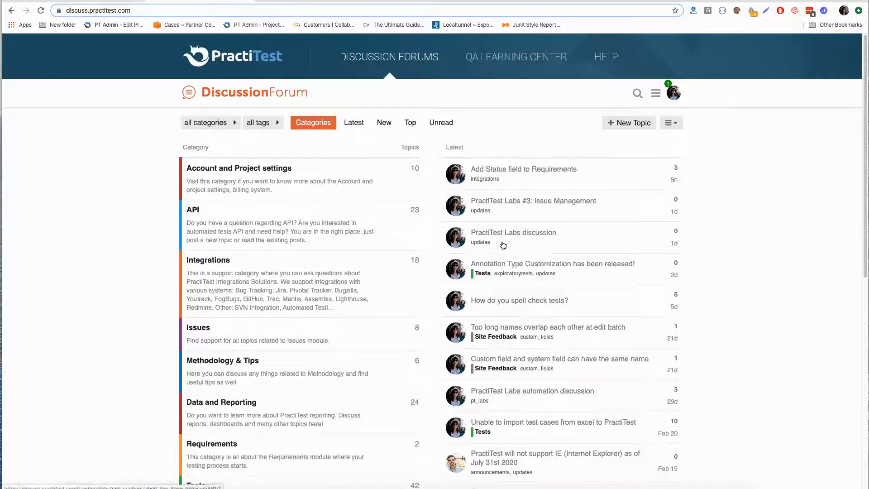
click(518, 234)
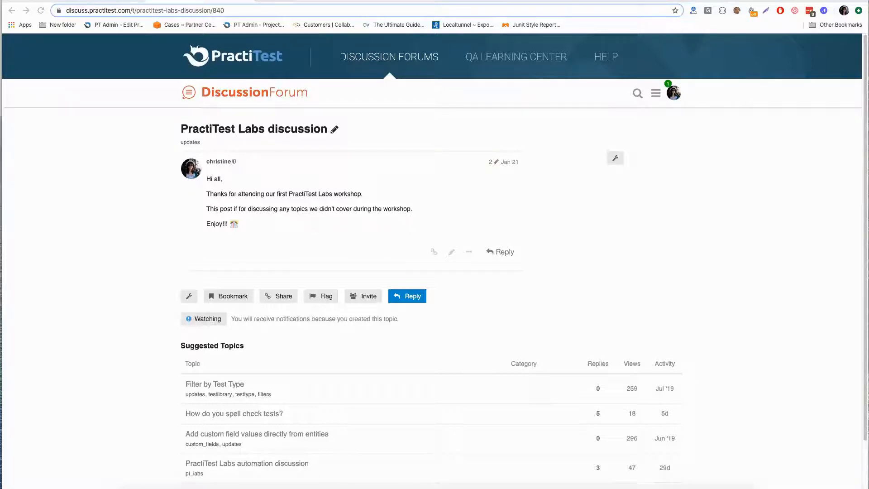
click(92, 0)
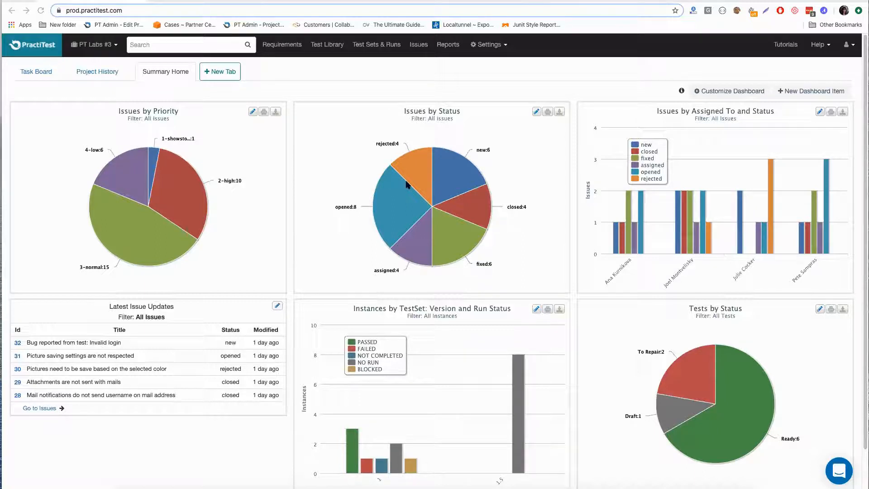
- Review the details of issue 32, "Bug reported from test: Invalid login", and open a blank new issue form
click(415, 46)
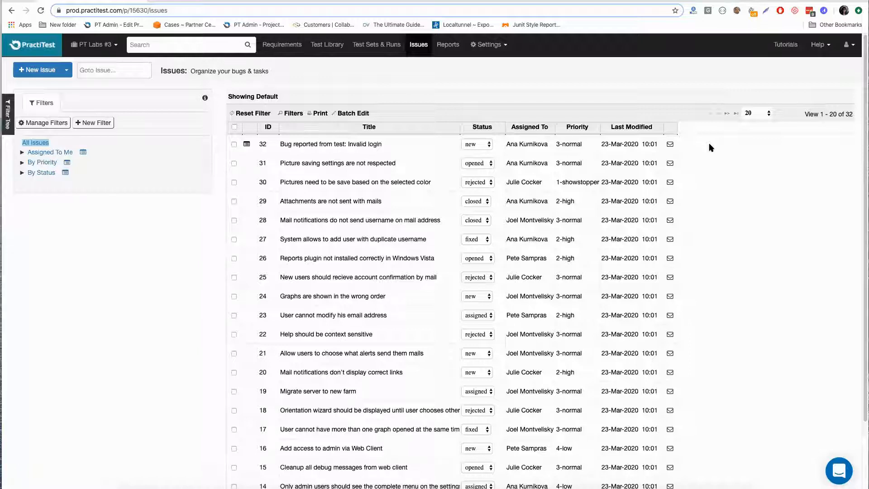
click(367, 146)
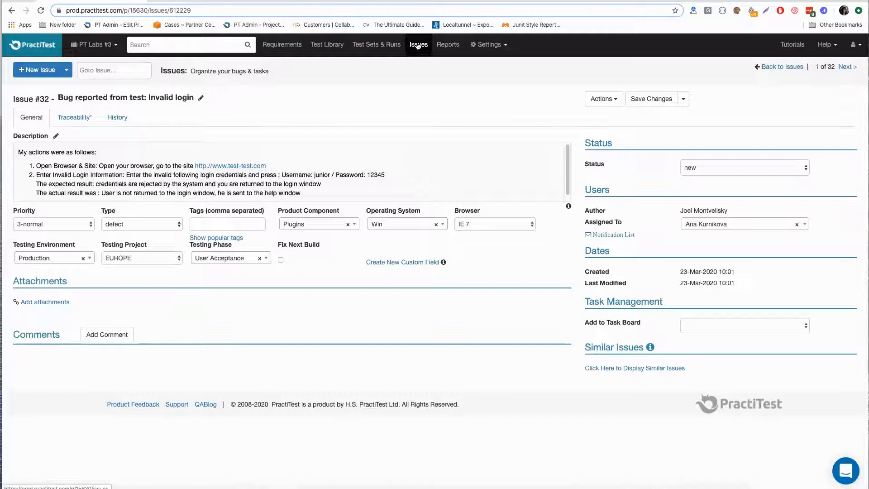
click(417, 45)
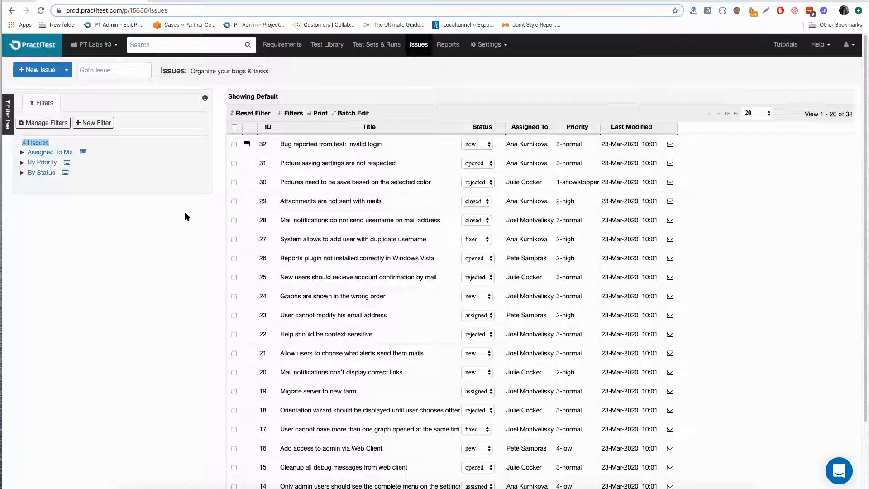
click(336, 145)
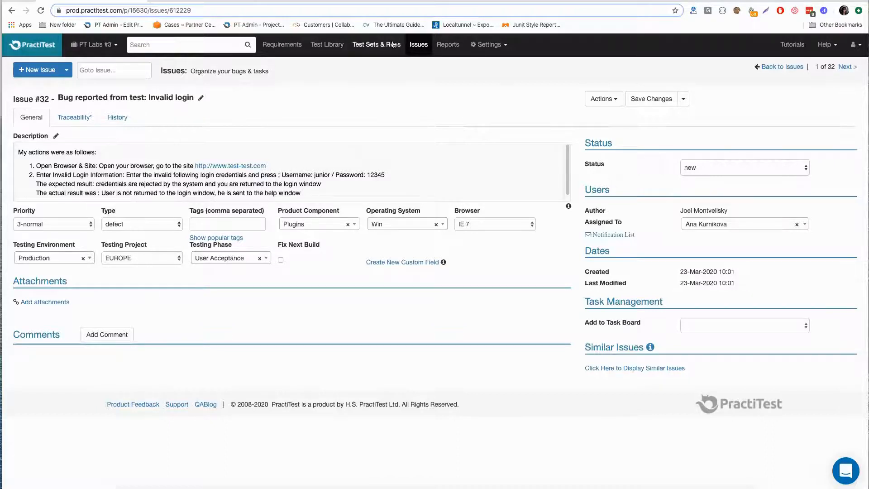
click(420, 44)
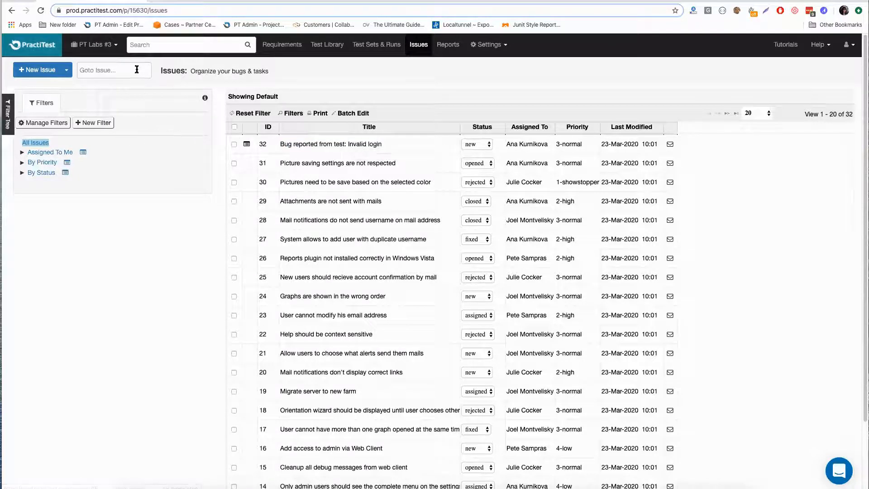
click(38, 70)
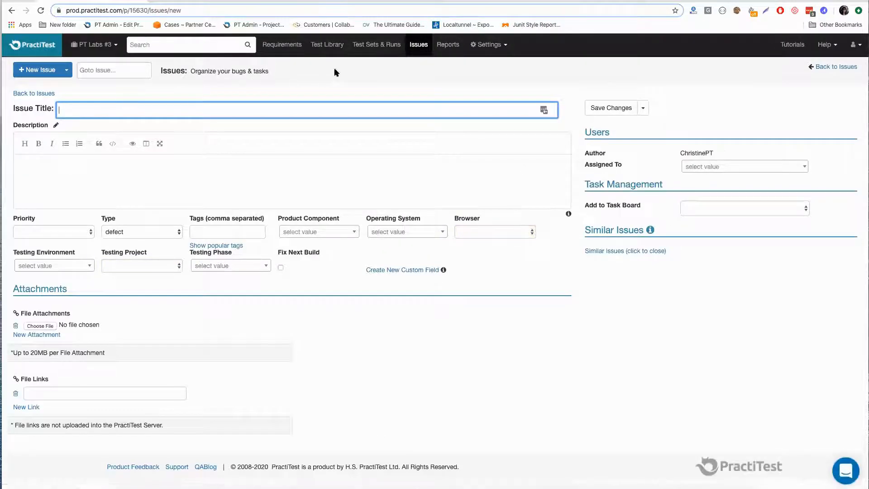
- Run the "User definition functions" test instance from the test set "Entity Definitions - Test Set (Version 1.5)"
click(370, 50)
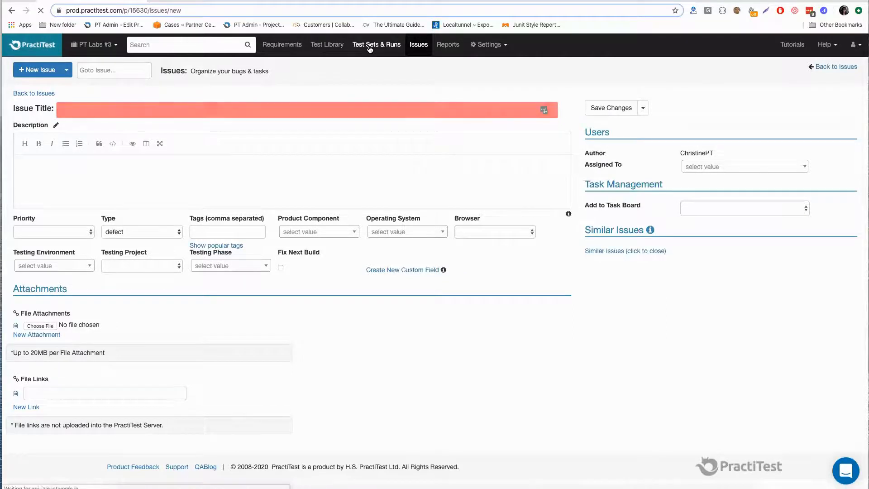
click(327, 138)
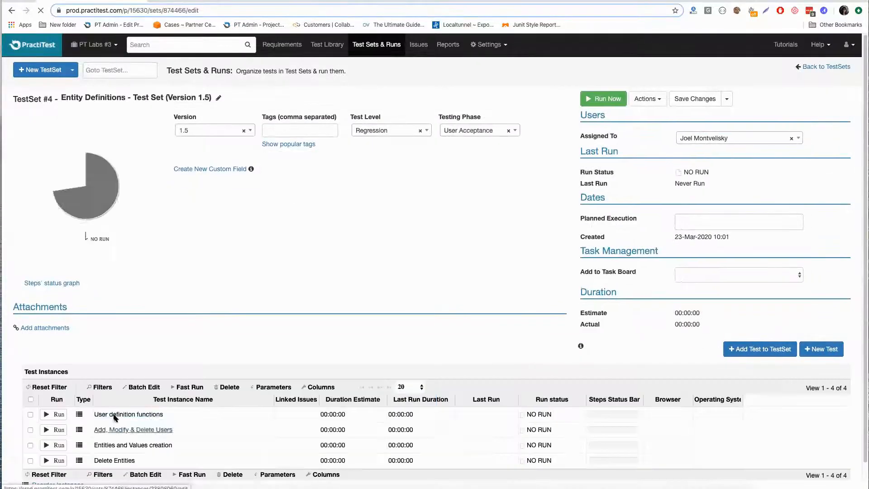
click(115, 414)
click(764, 103)
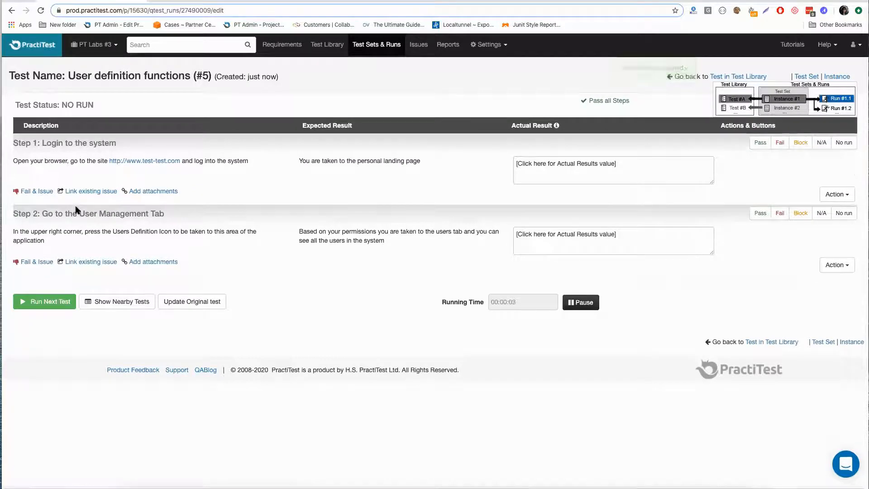
- View the issue report form for step 1, "Login to the system", and mark that step as passed instead
click(39, 192)
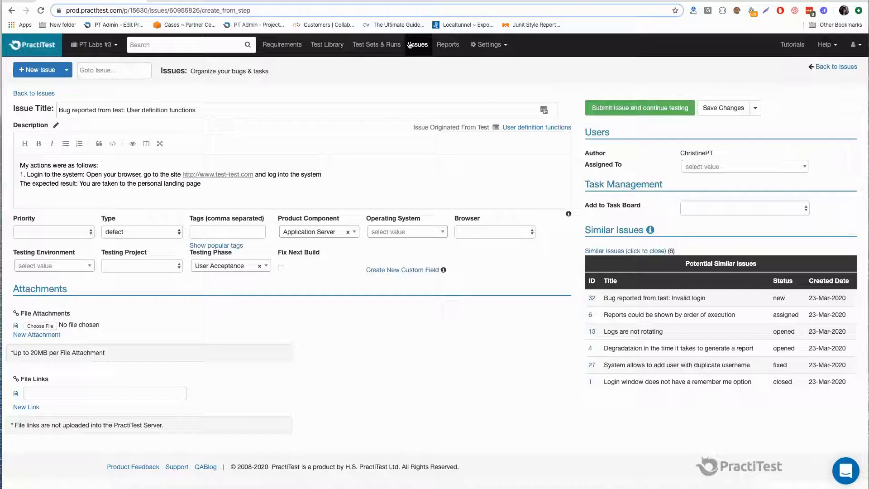
click(12, 10)
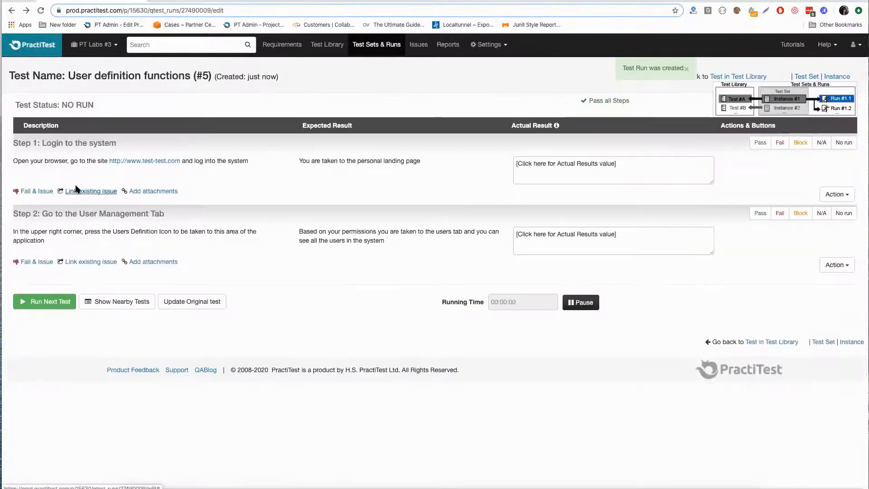
click(761, 144)
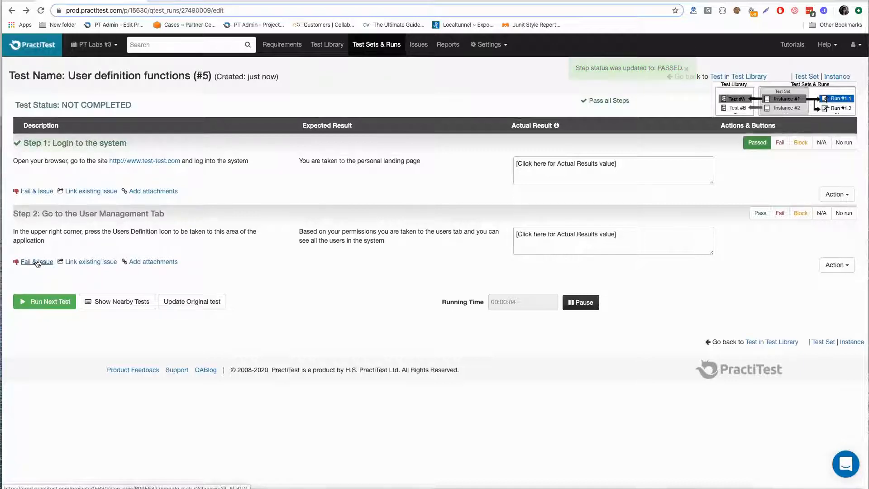
- Check the potential similar issues for step 2, mark the step as failed and link existing issue 11 to it
click(37, 262)
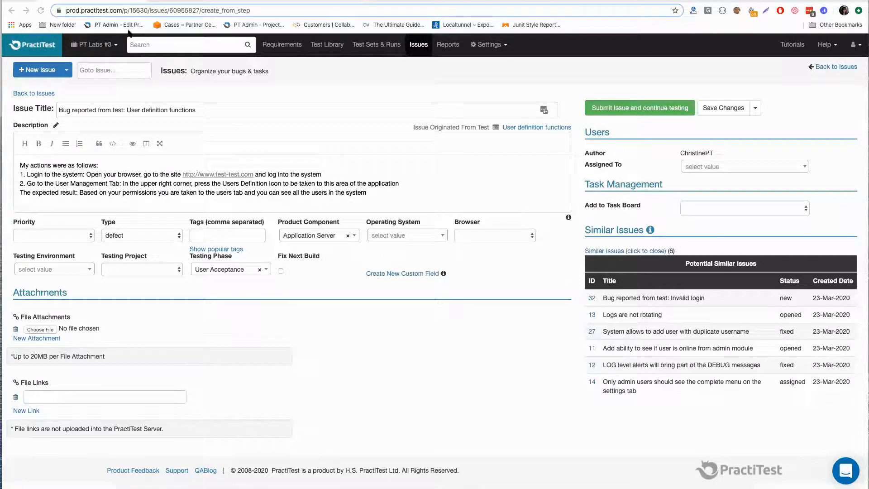
click(12, 11)
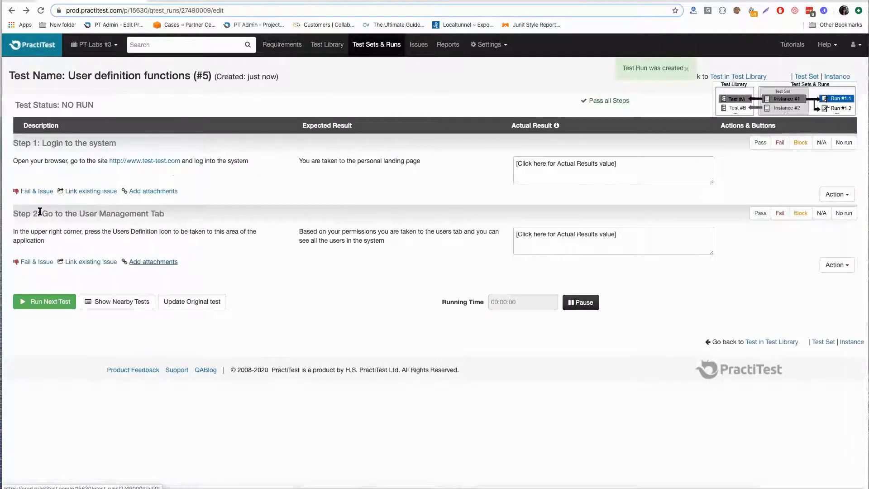
click(780, 214)
click(91, 262)
click(106, 298)
text(11)
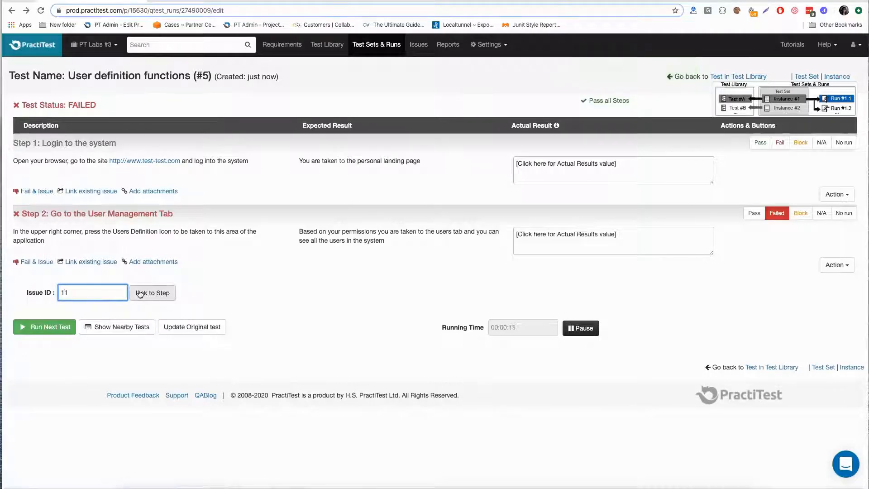
click(141, 293)
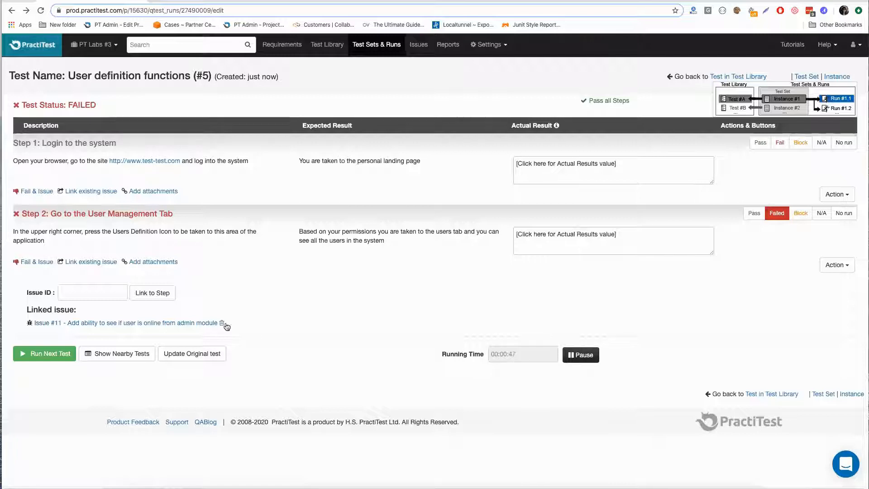
- Report a new issue from failed step 2 with the prefilled details, submit it, and open the project's issues list
click(37, 262)
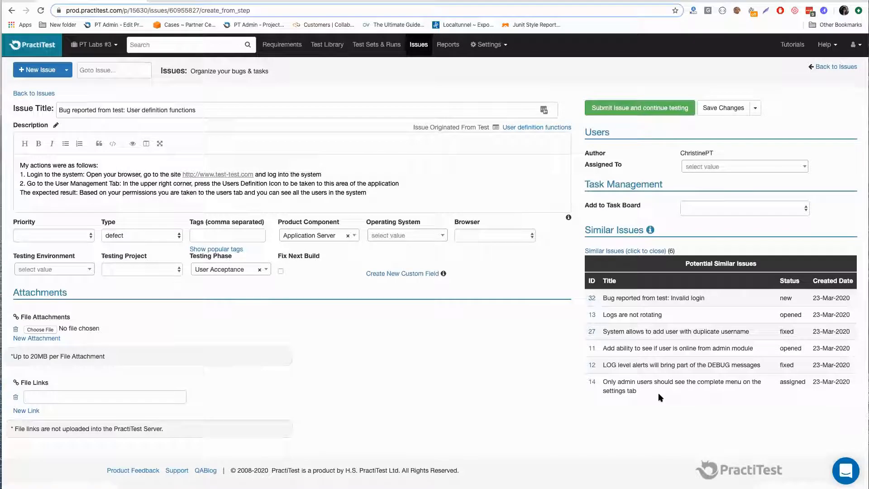
click(622, 108)
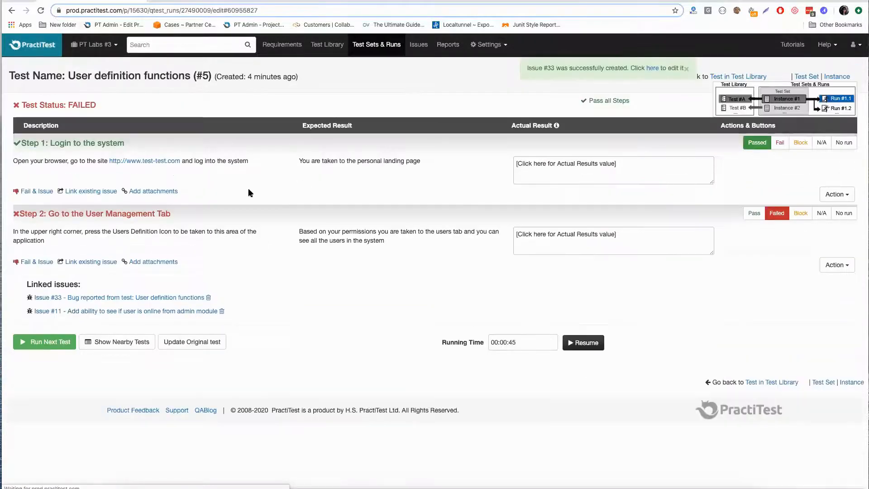
click(417, 47)
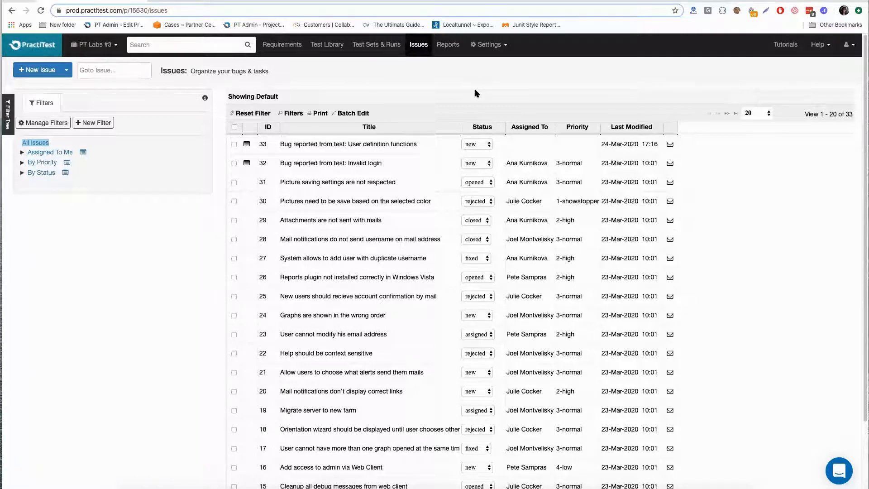
- Enable issues deletion for the PT Labs #3 project in the account's project management settings
click(495, 45)
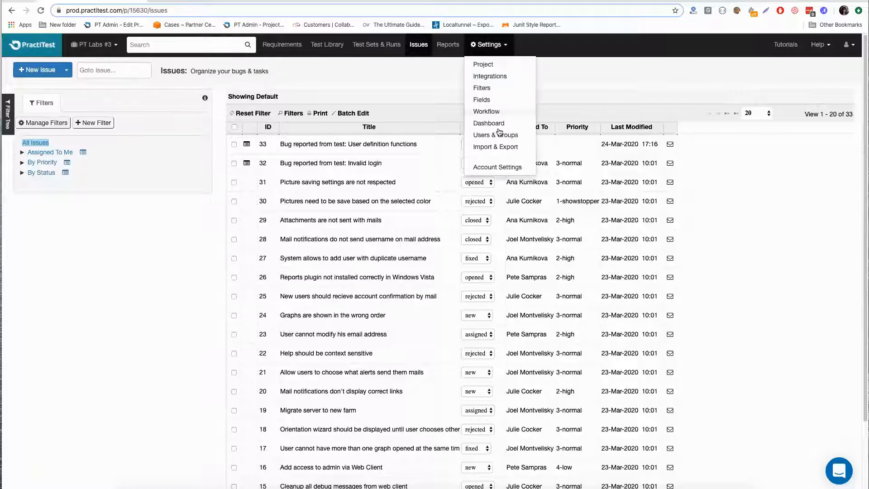
click(497, 168)
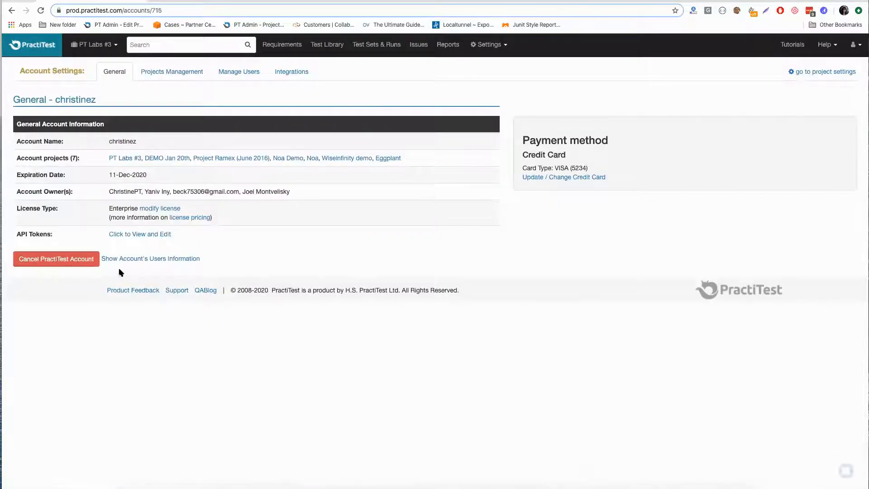
click(196, 69)
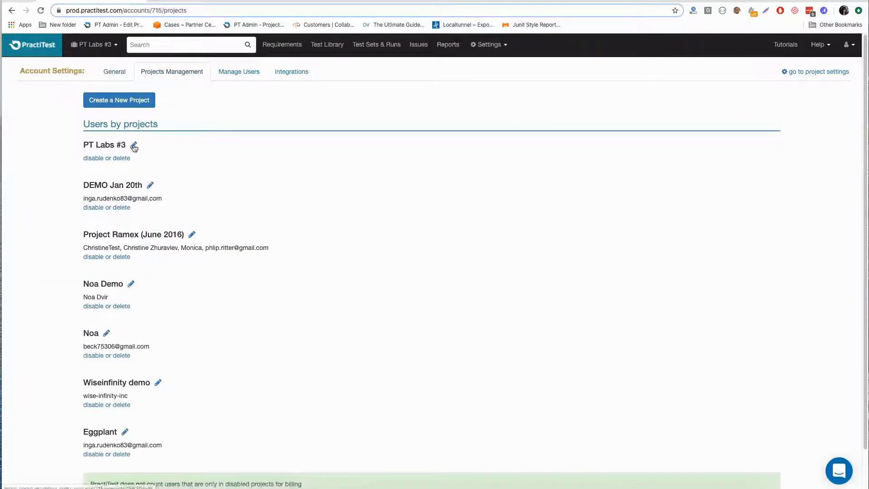
click(134, 146)
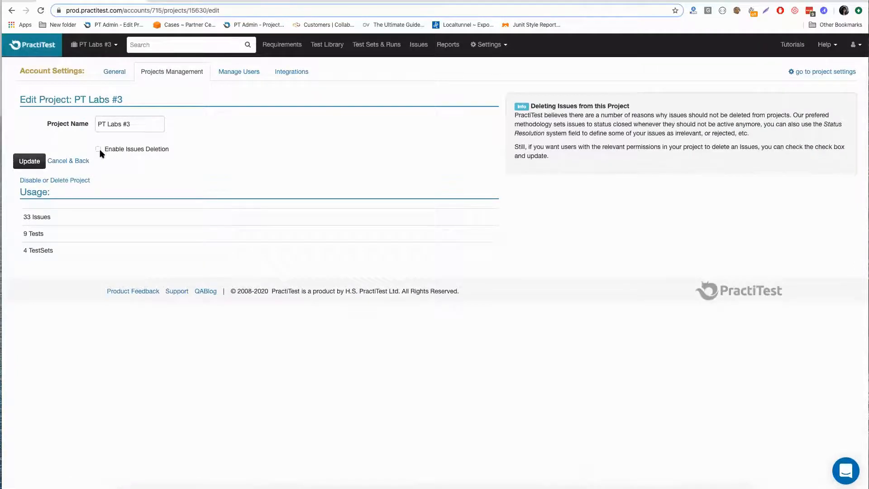
click(98, 149)
click(29, 163)
- Permanently delete issue 33, "Bug reported from test: User definition functions", confirming with the word "delete"
click(411, 44)
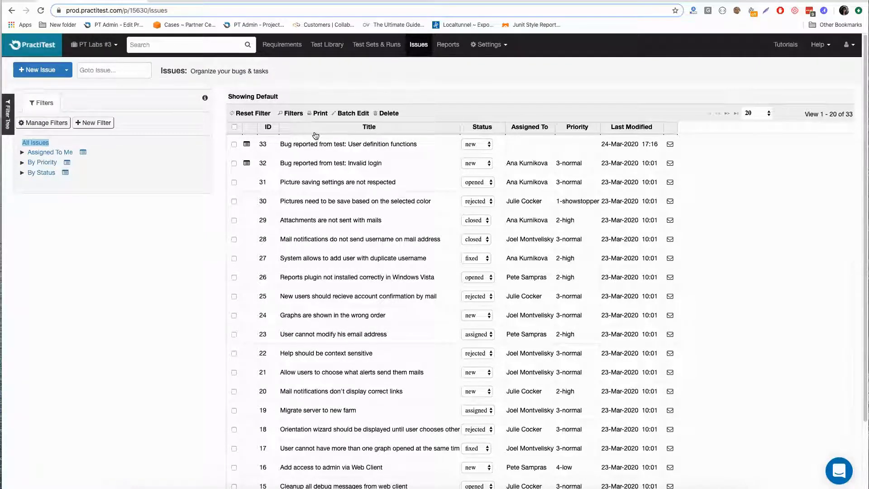
click(234, 144)
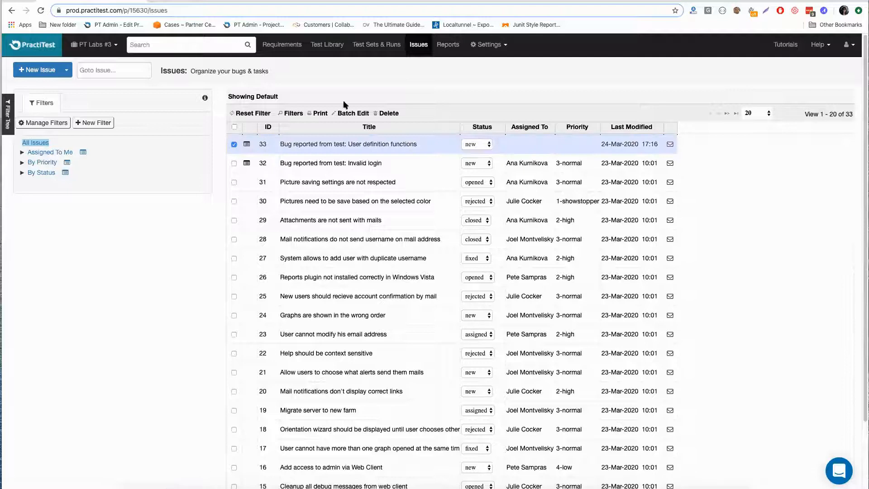
click(390, 114)
click(51, 142)
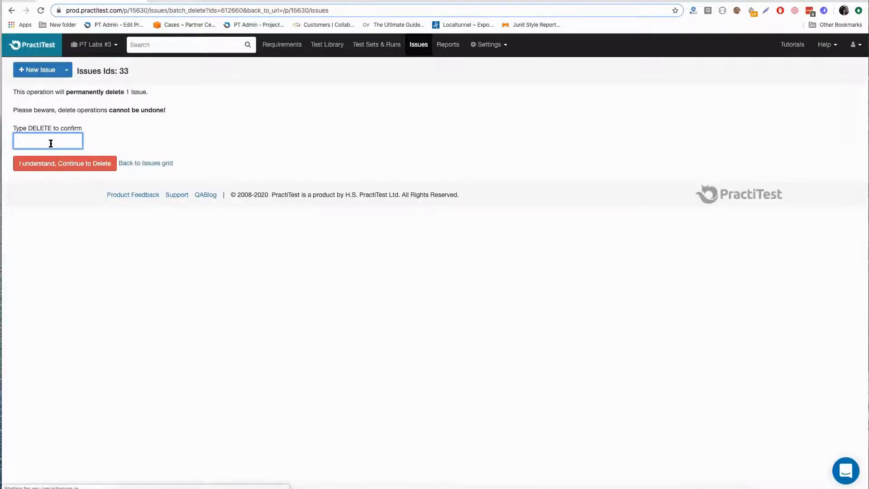
text(delete)
click(67, 163)
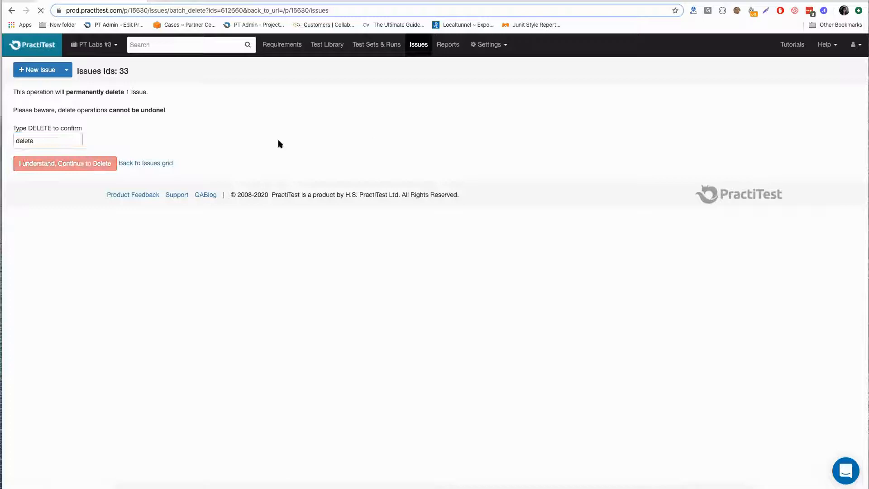
- Disable issues deletion for the PT Labs #3 project in the account's project management settings
click(488, 44)
click(498, 170)
click(174, 71)
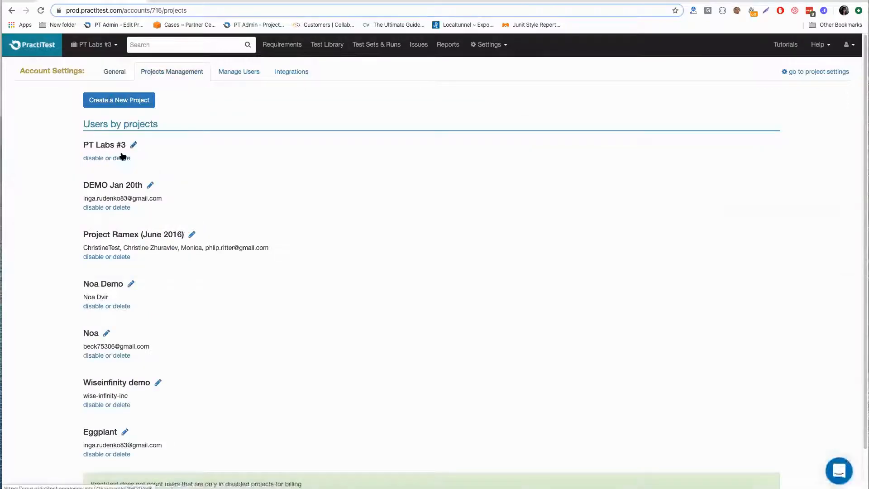
click(133, 145)
click(98, 149)
click(23, 164)
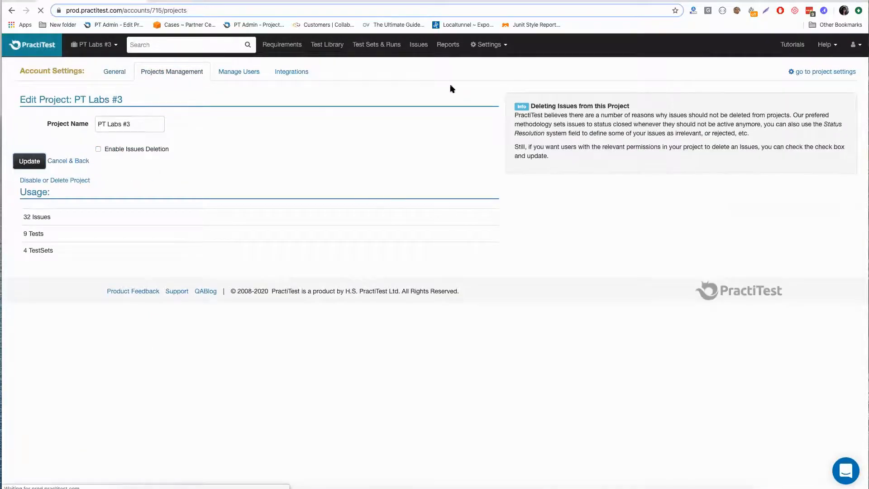
- Examine the available status options for issue 30, "Pictures need to be save based on the selected color", without changing its status
click(419, 44)
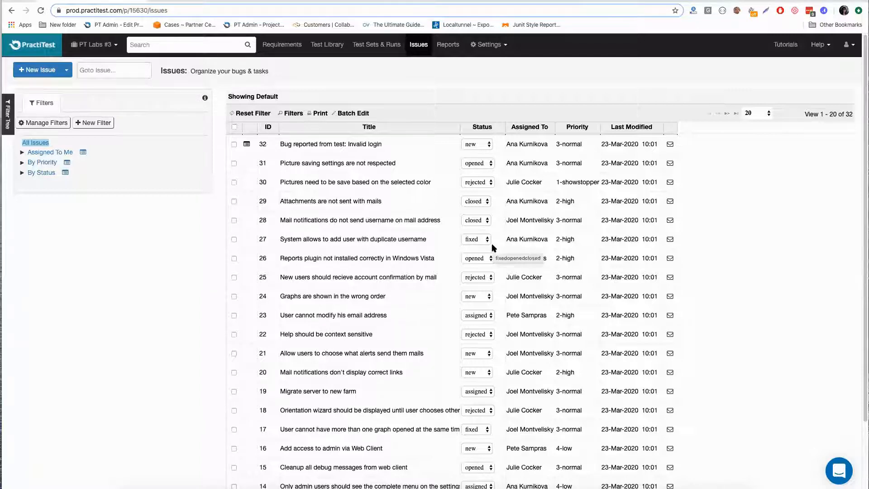
click(477, 181)
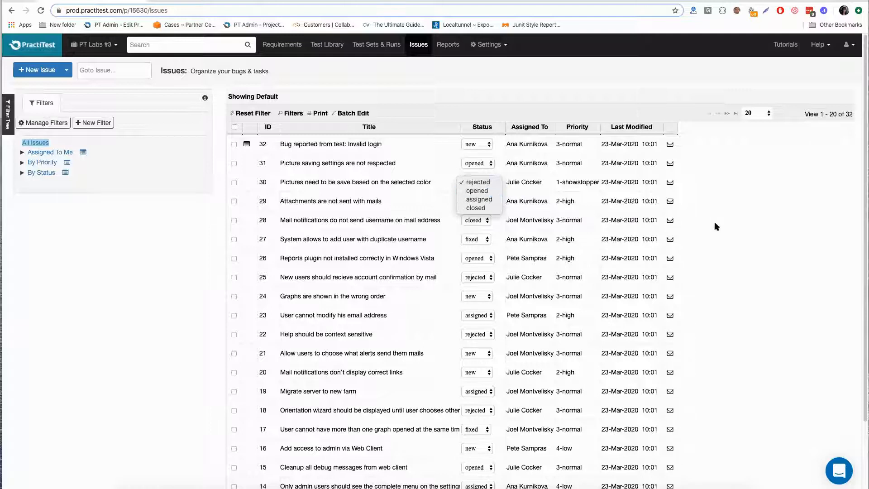
click(742, 229)
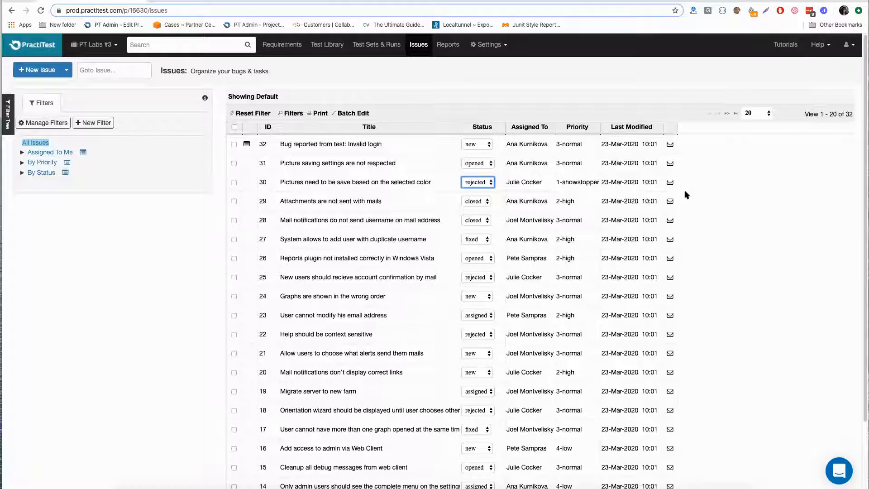
- Add a new transition status named "duplicate" to the issue workflow in the project settings
click(494, 44)
click(491, 112)
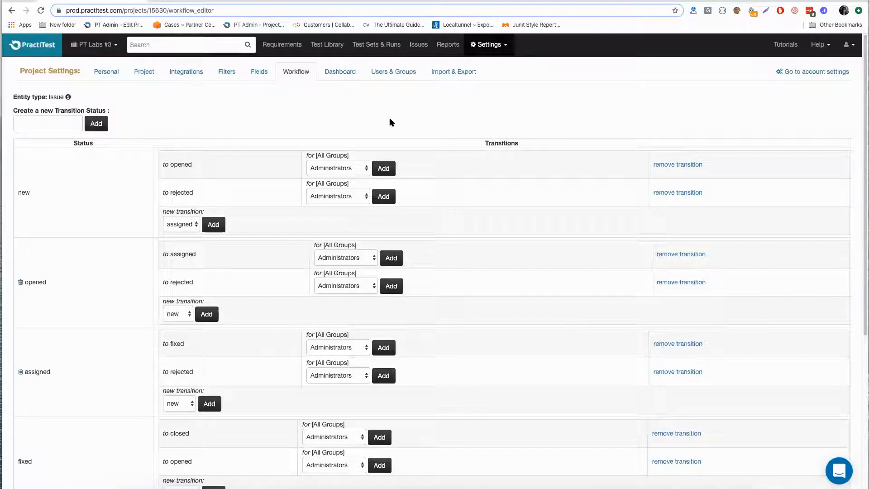
scroll(252, 125, down, 4)
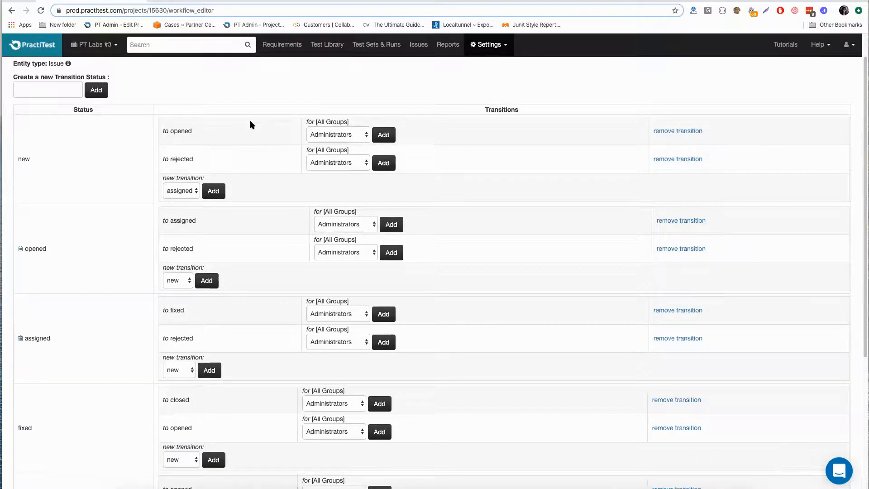
scroll(252, 125, up, 4)
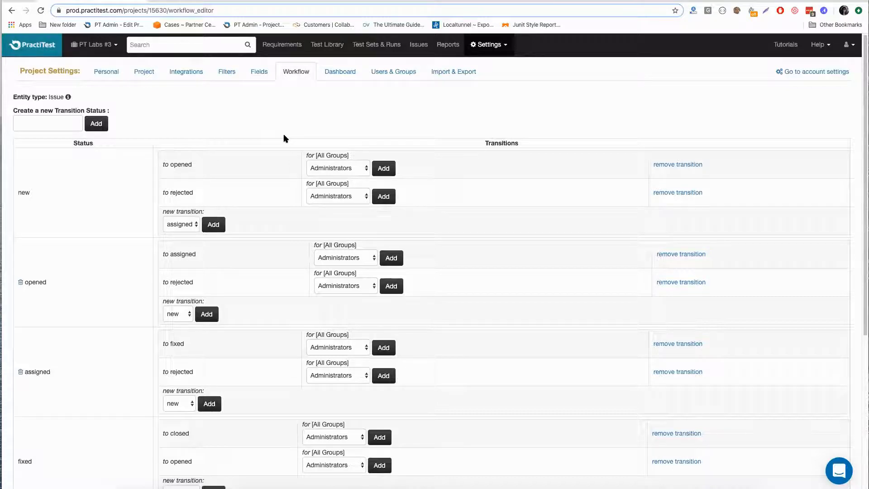
scroll(286, 138, down, 5)
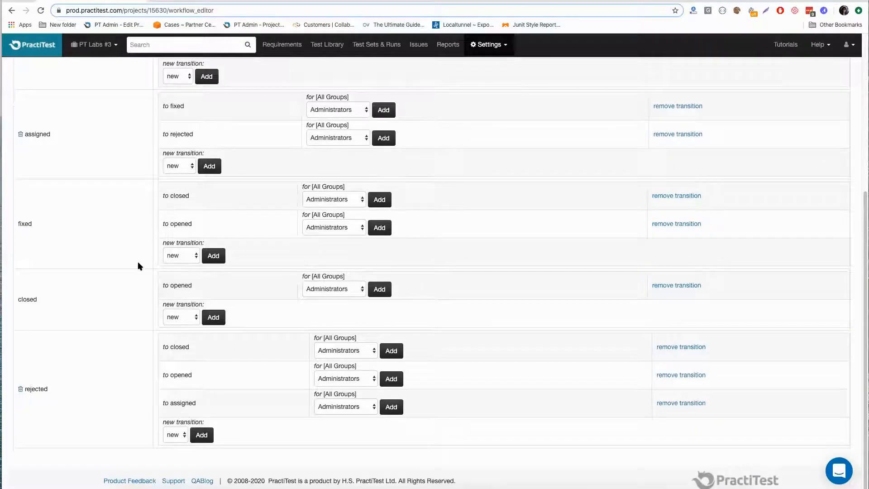
scroll(383, 172, up, 5)
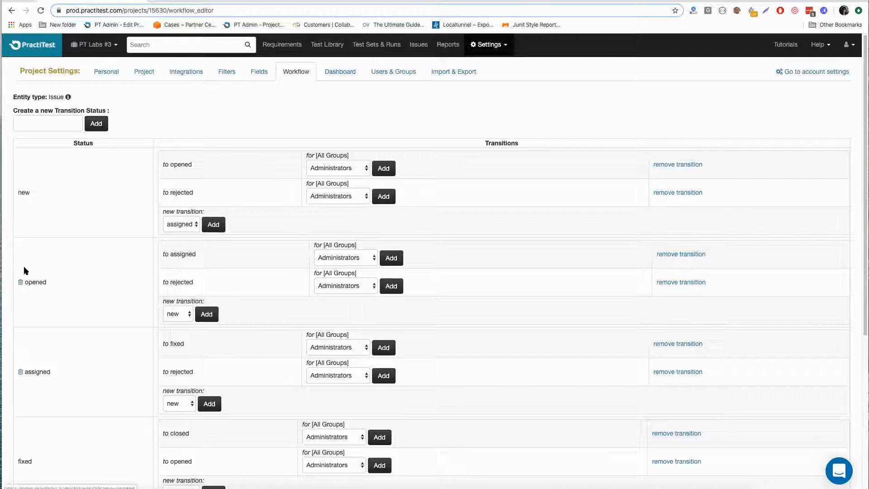
click(31, 126)
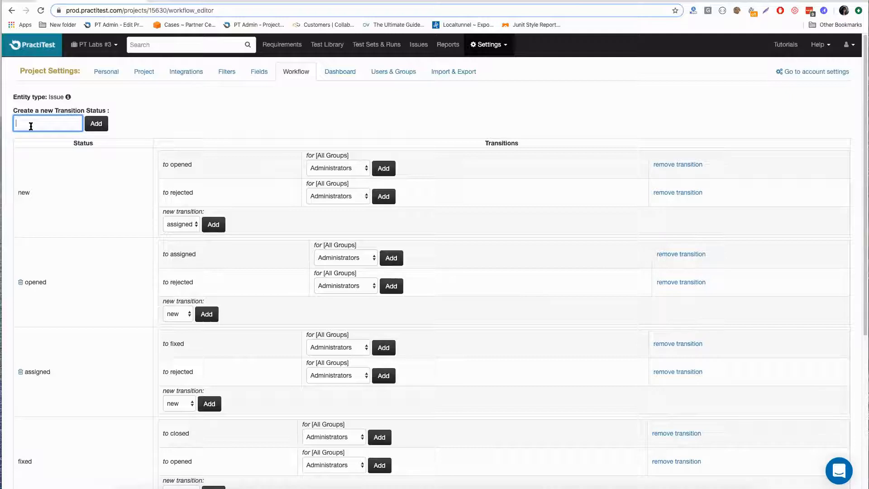
text(duplicate)
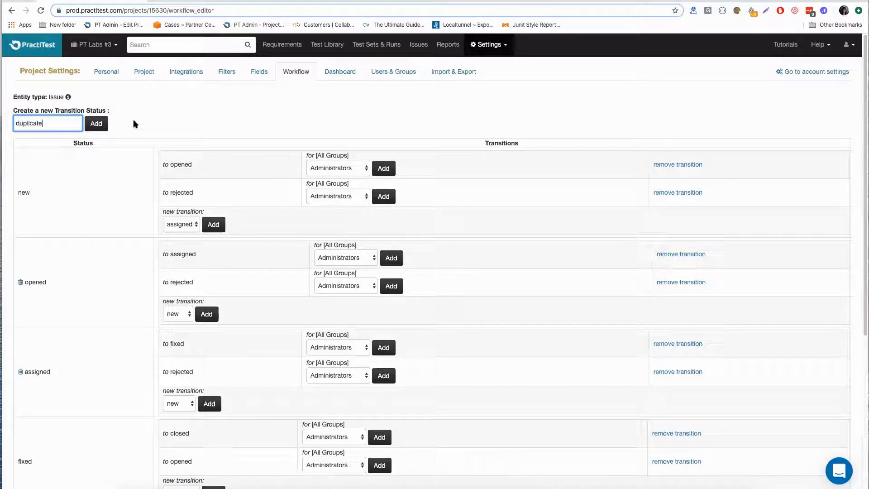
click(94, 124)
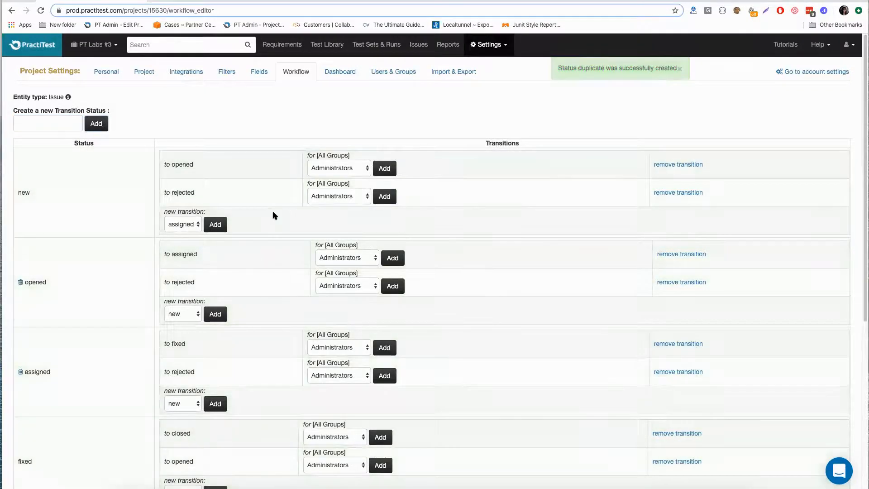
scroll(271, 213, down, 6)
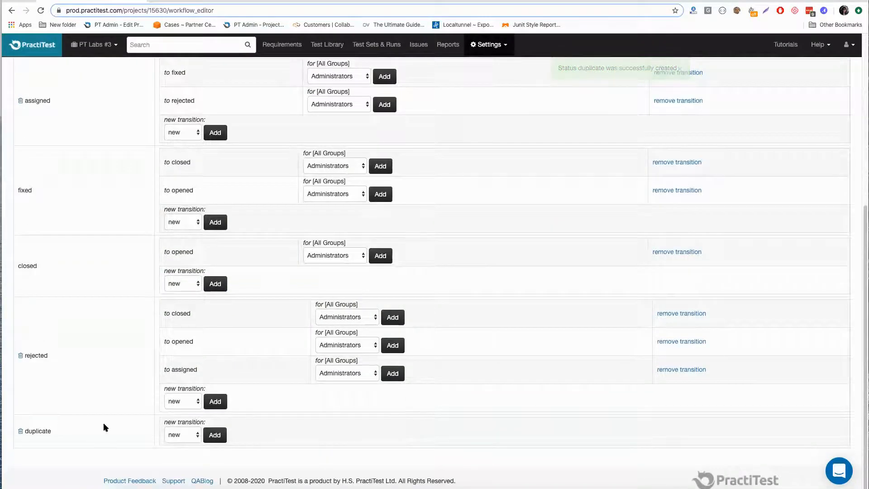
- Add a transition from the "new" status to "duplicate" in the issue workflow
scroll(186, 206, up, 8)
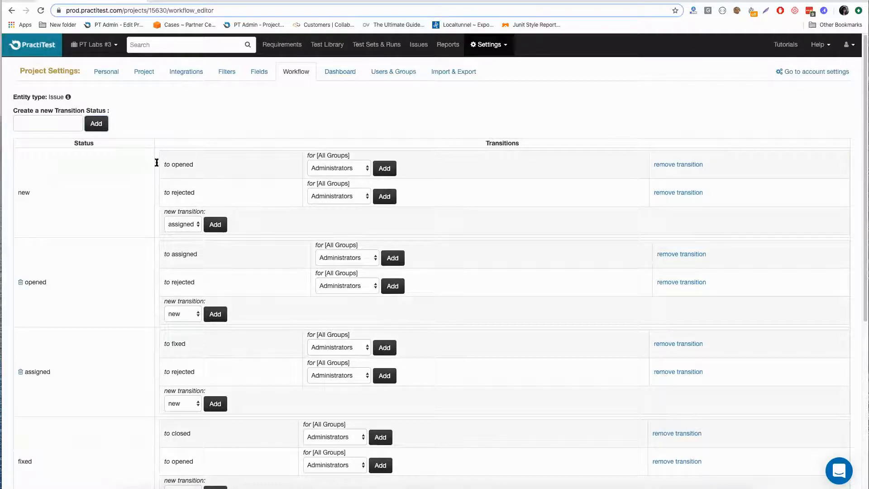
click(186, 225)
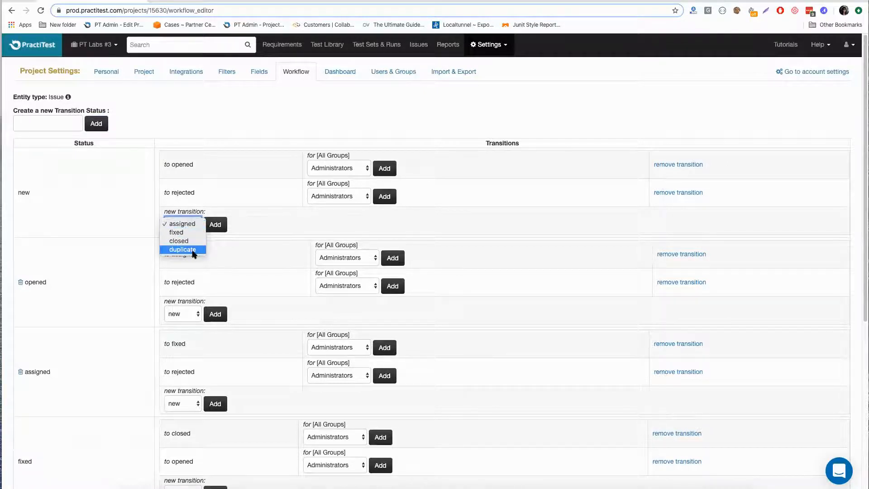
click(193, 249)
click(215, 224)
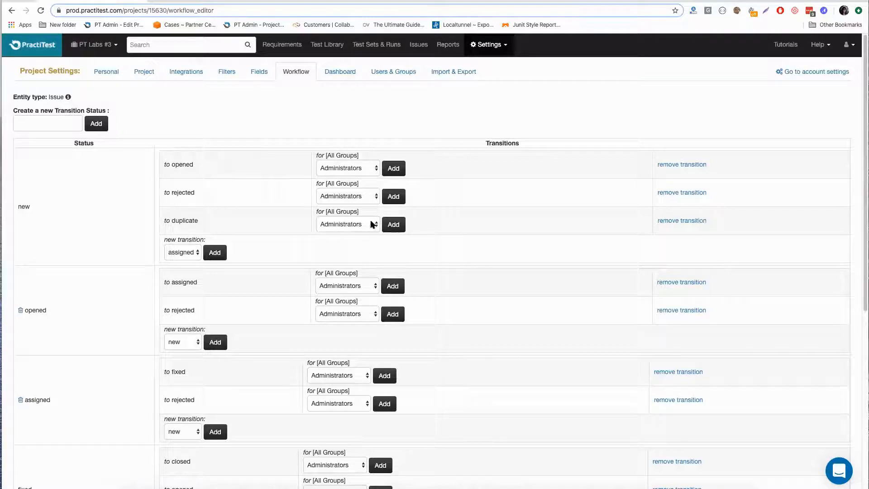
- Restrict the new-to-duplicate transition to the Administrators and Developers groups, and remove both group restrictions again
click(395, 226)
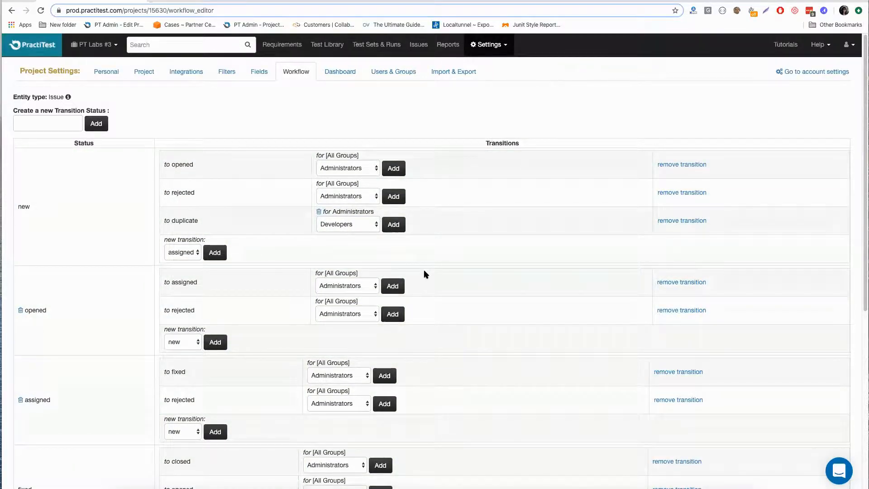
scroll(426, 274, down, 10)
scroll(425, 273, up, 10)
click(371, 285)
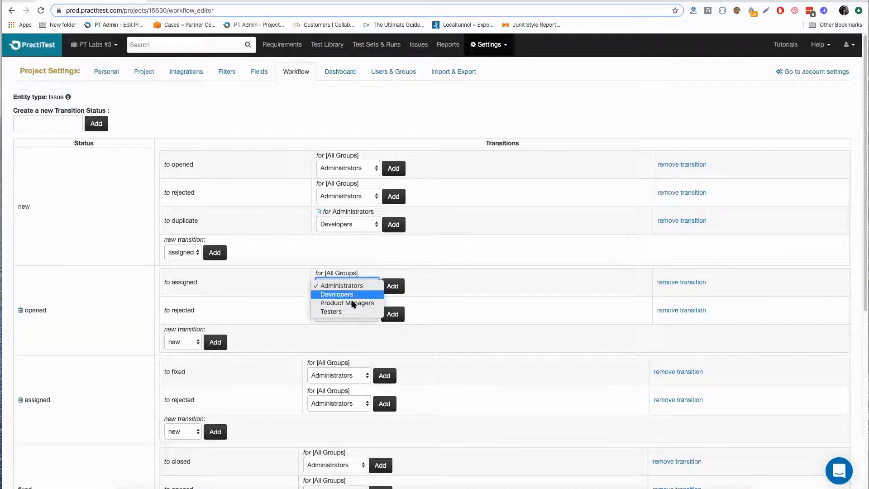
click(379, 251)
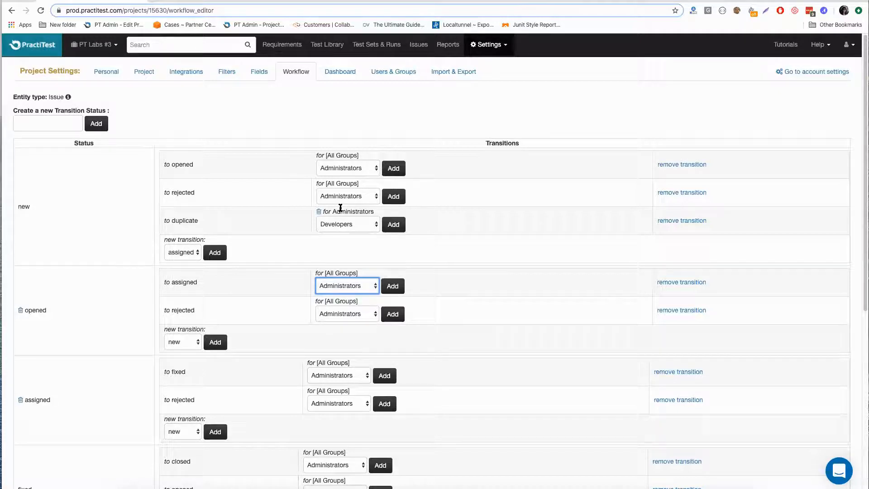
click(360, 221)
click(392, 224)
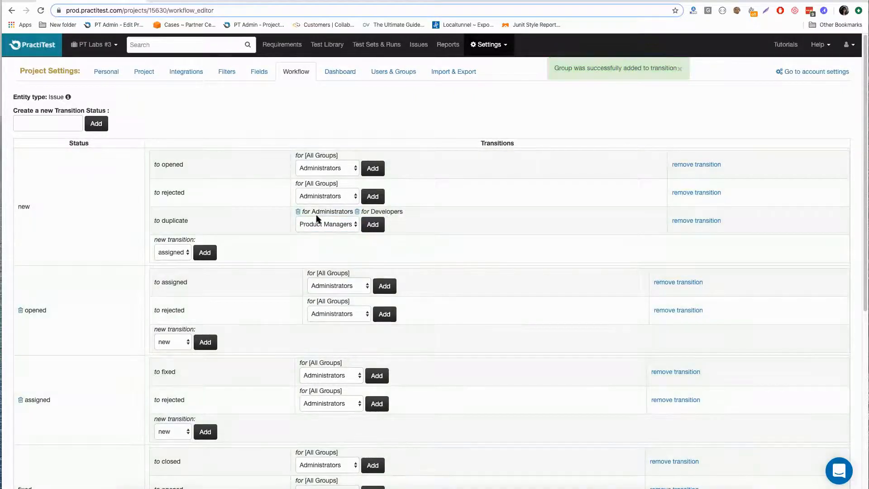
click(357, 212)
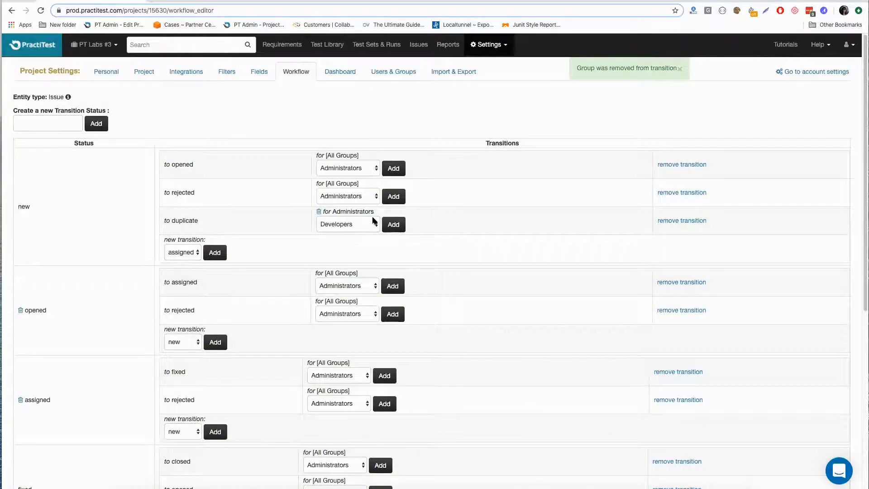
click(320, 211)
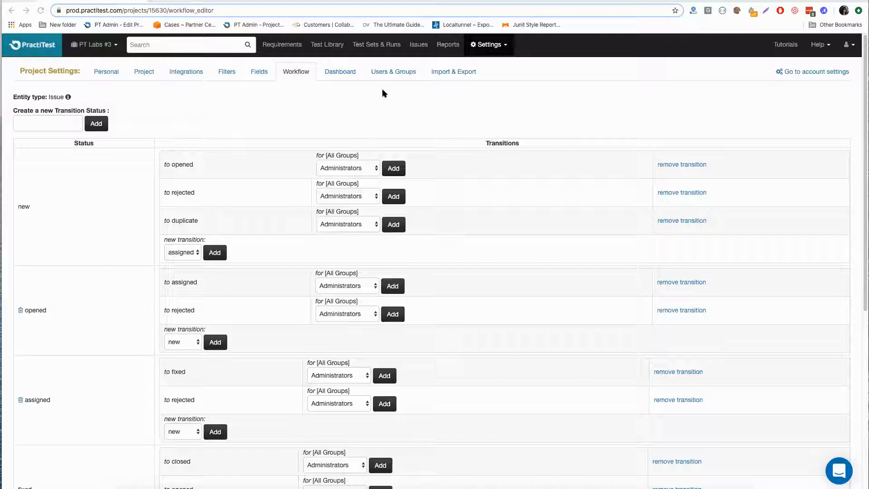
- Filter the issues list by the title "New users" and open issue 25, "New users should recieve account confirmation by mail"
click(419, 47)
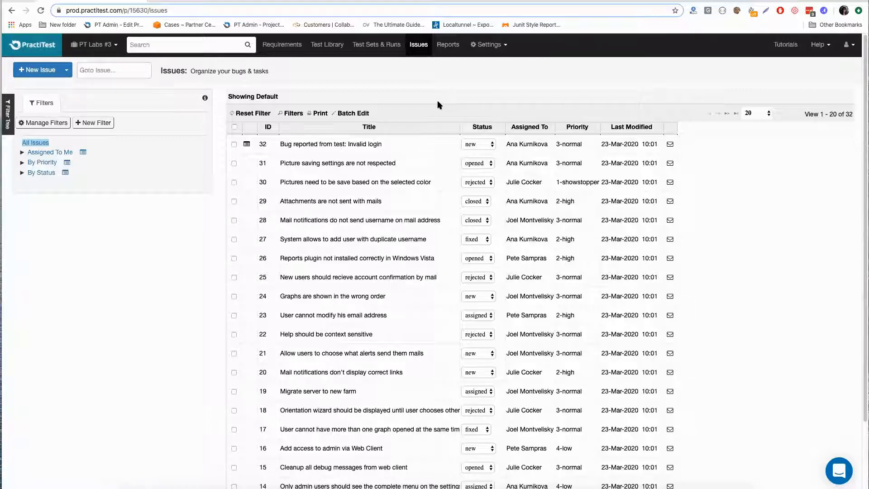
click(292, 115)
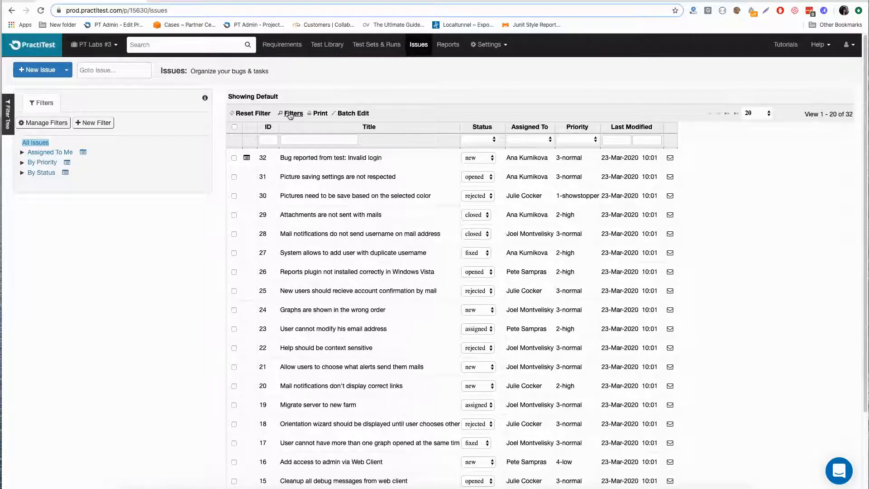
click(300, 140)
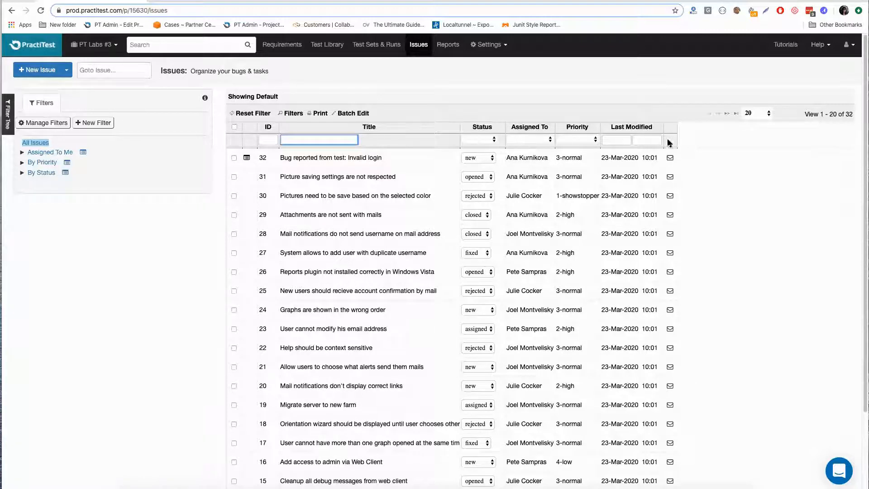
text(New users)
key(Return)
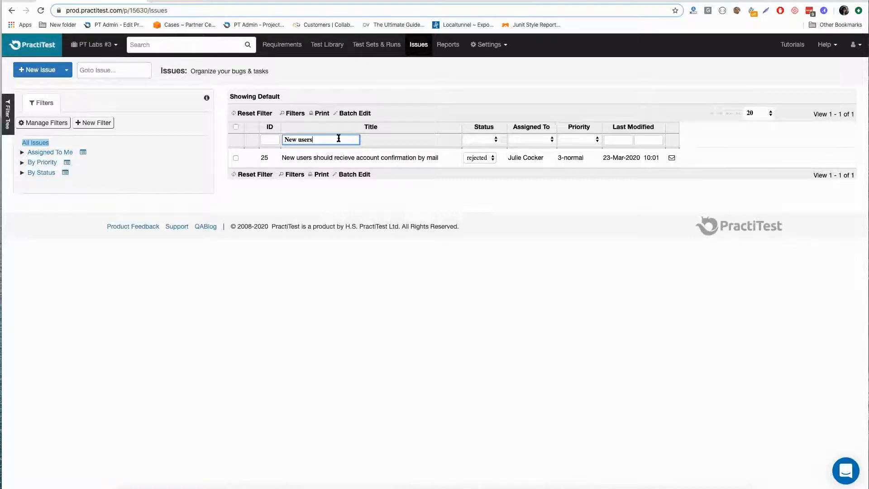
click(379, 158)
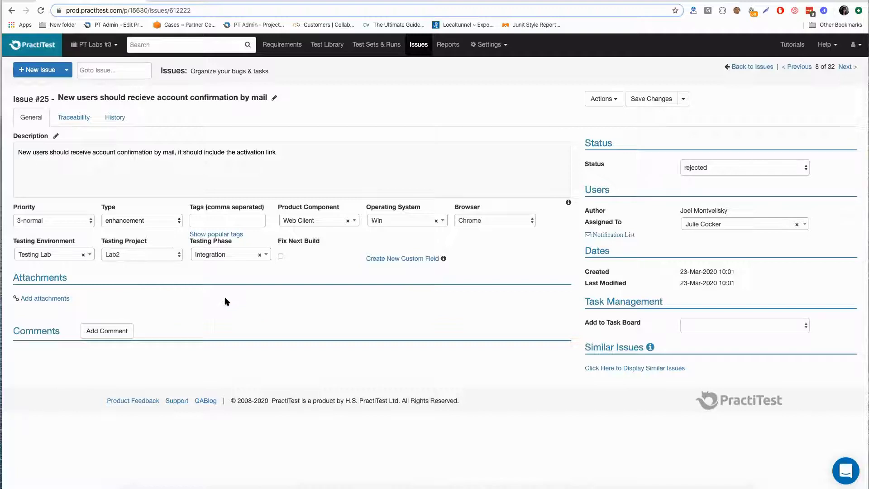
- Add a comment to issue 25 that mentions a colleague with the text "please check the issue", and save the issue
click(91, 332)
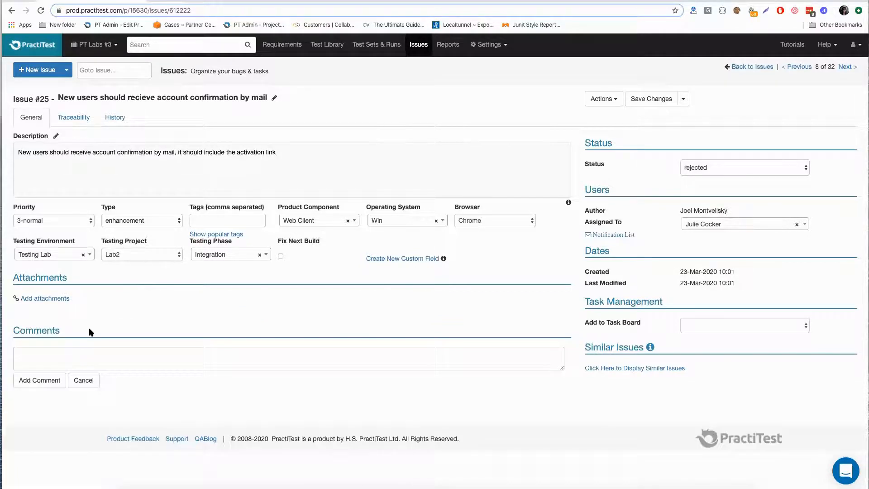
click(77, 361)
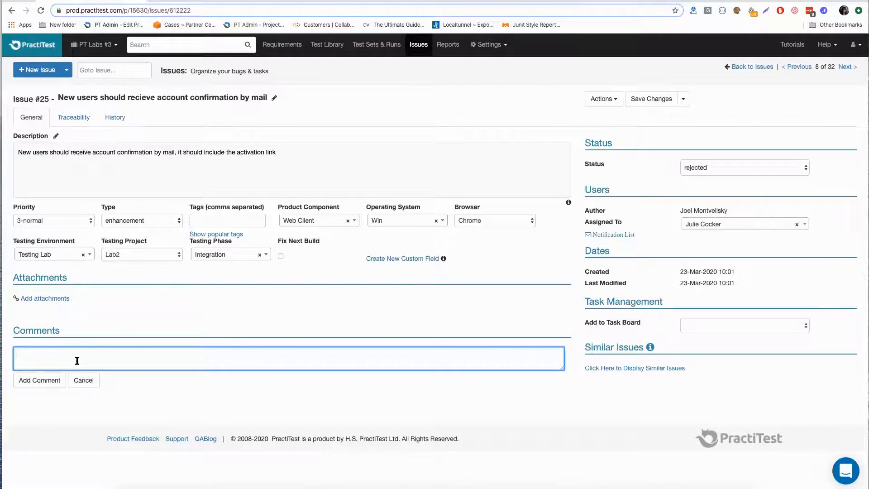
text(@ant)
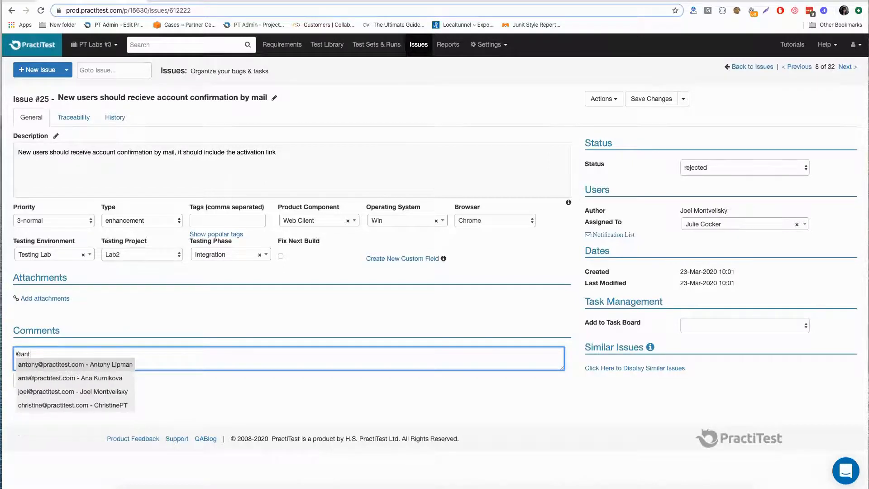
text(ony)
click(83, 364)
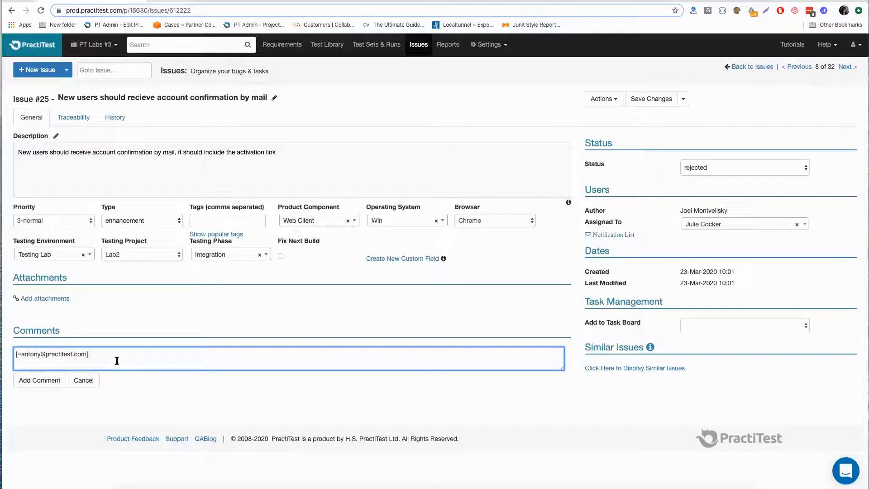
text(please chc)
key(BackSpace)
text(eck the isusue)
click(40, 380)
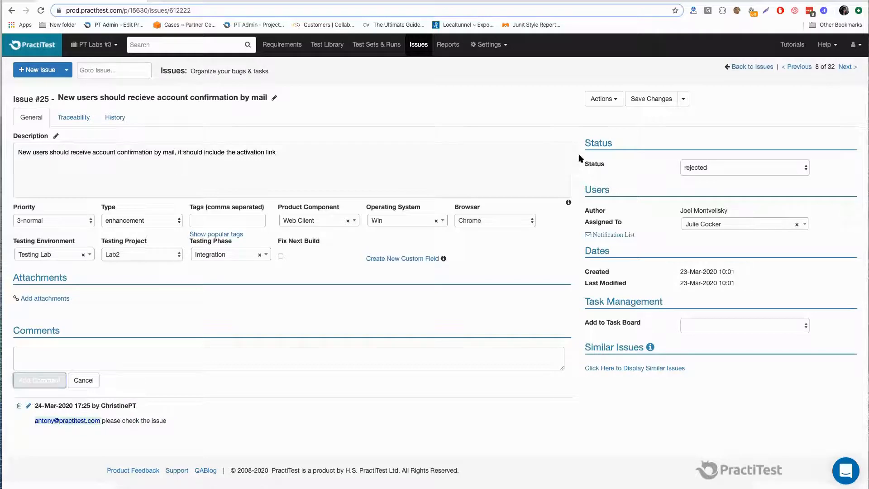
click(668, 96)
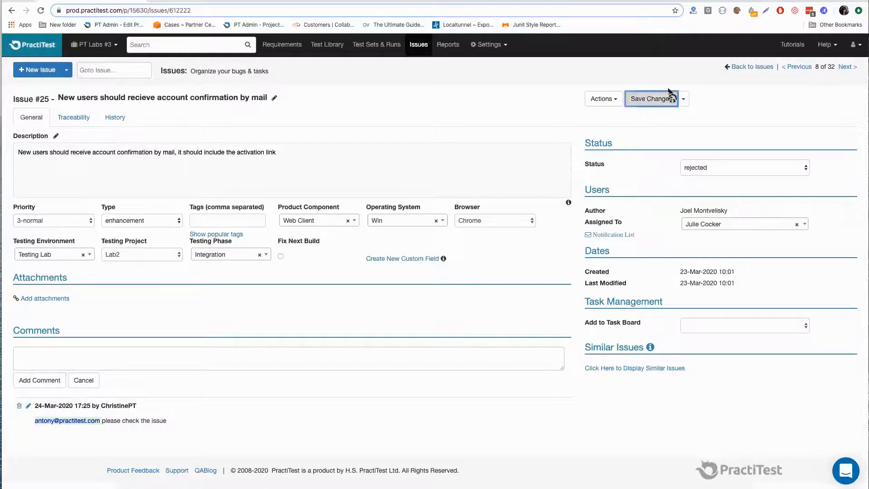
- Examine the e-mail notification options in the personal settings, including the mentioned notification
click(854, 44)
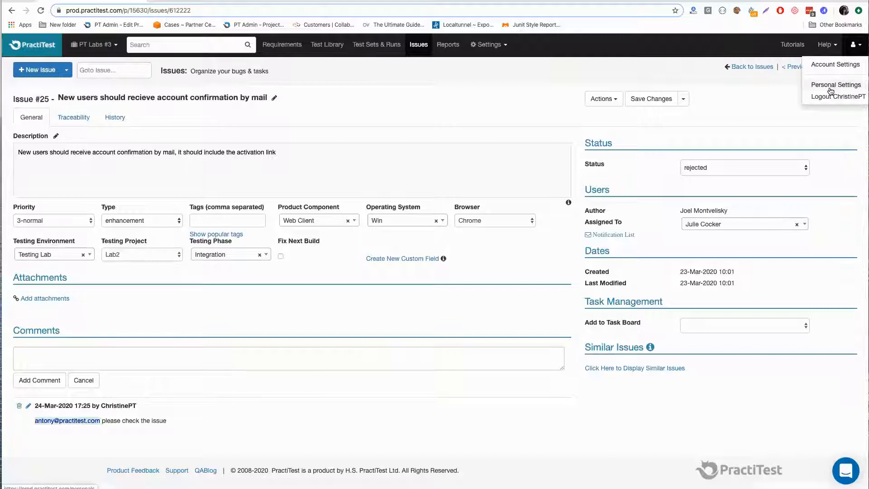
click(833, 90)
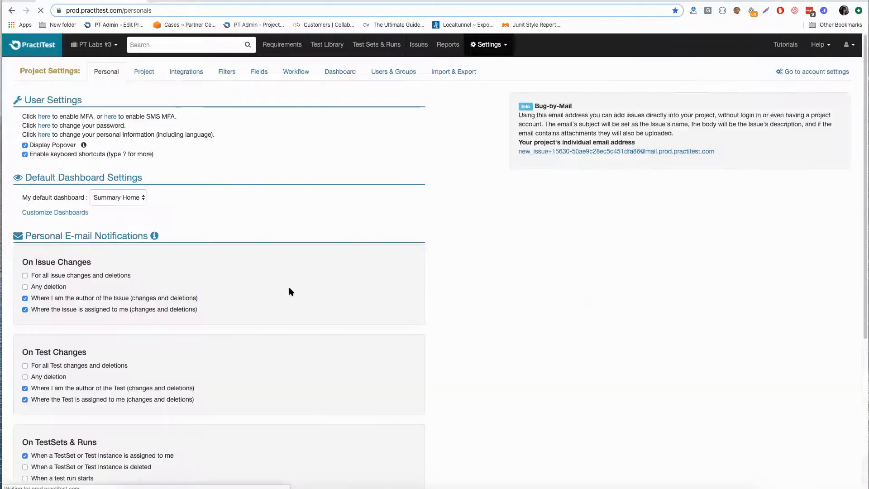
scroll(294, 324, down, 5)
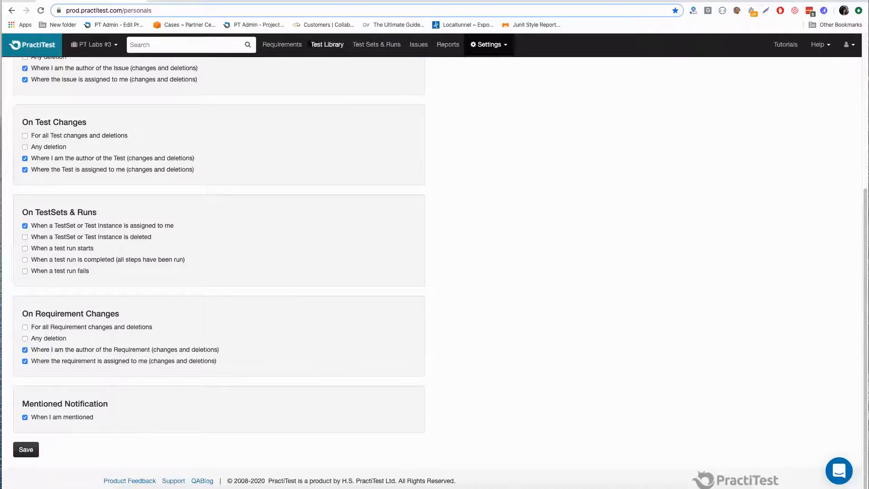
scroll(115, 190, up, 3)
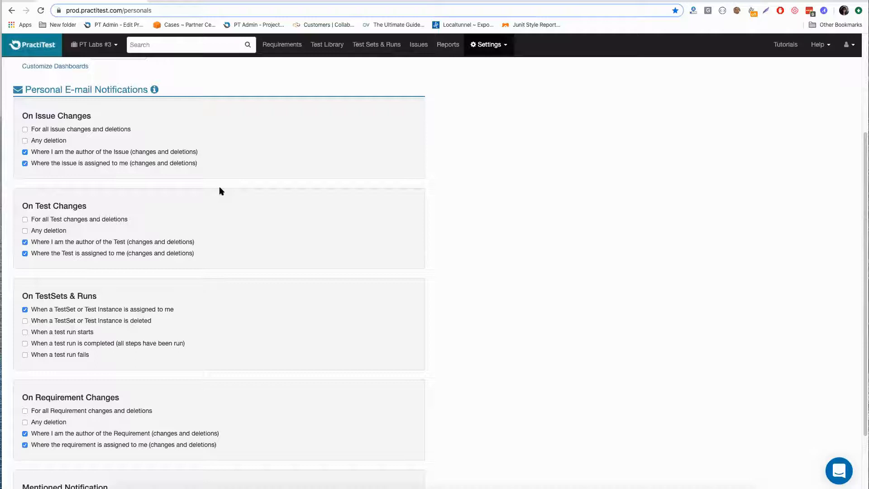
- Examine the project's general settings, including its individual email address for adding issues
click(413, 45)
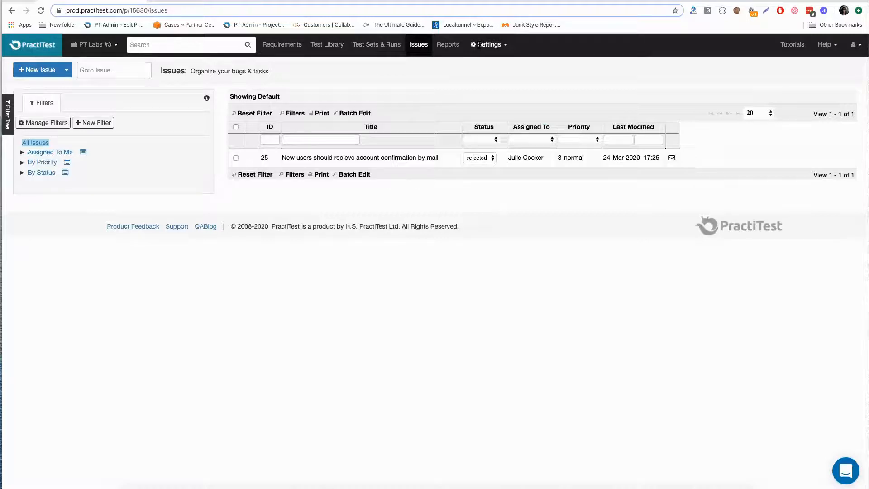
click(479, 44)
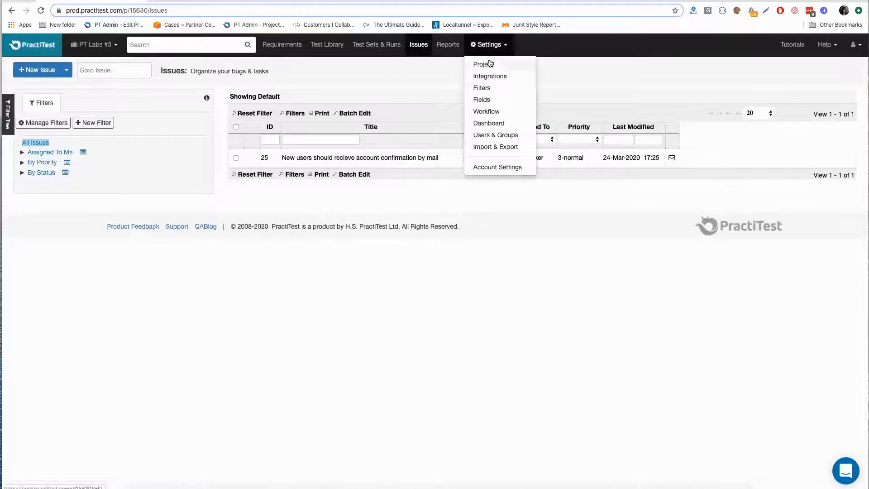
click(490, 63)
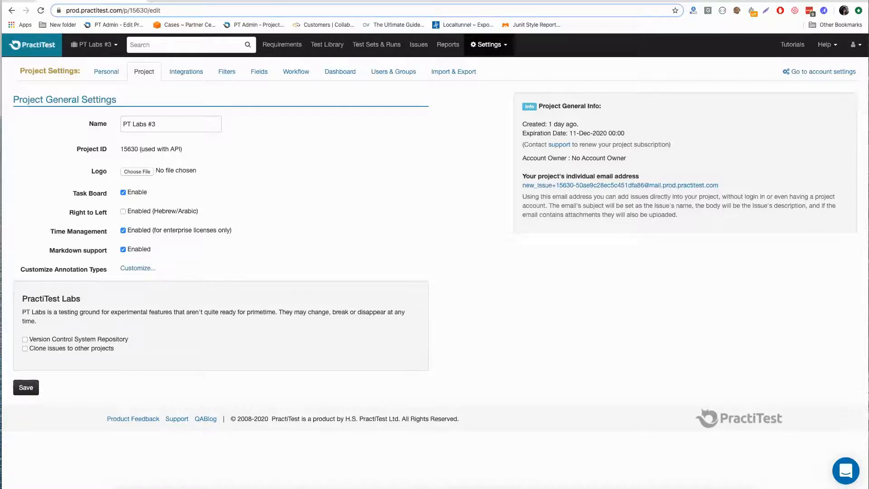
- Return to the issues list and reset its title filter
click(416, 47)
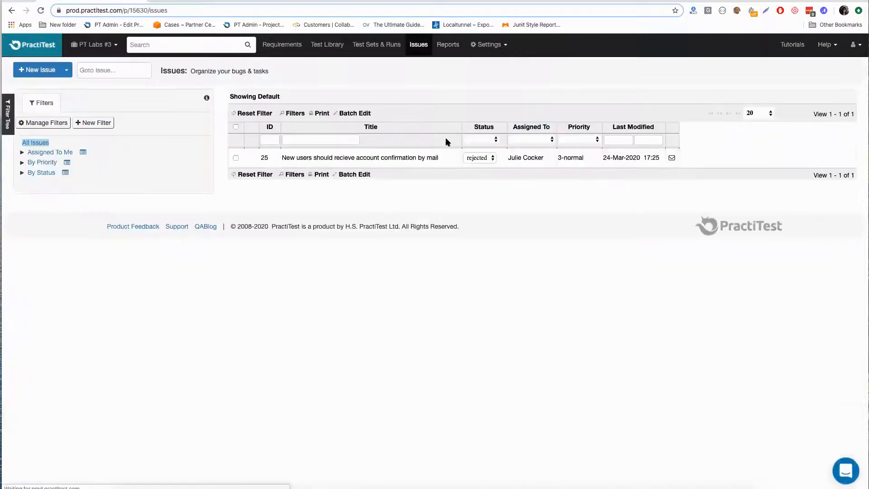
click(259, 112)
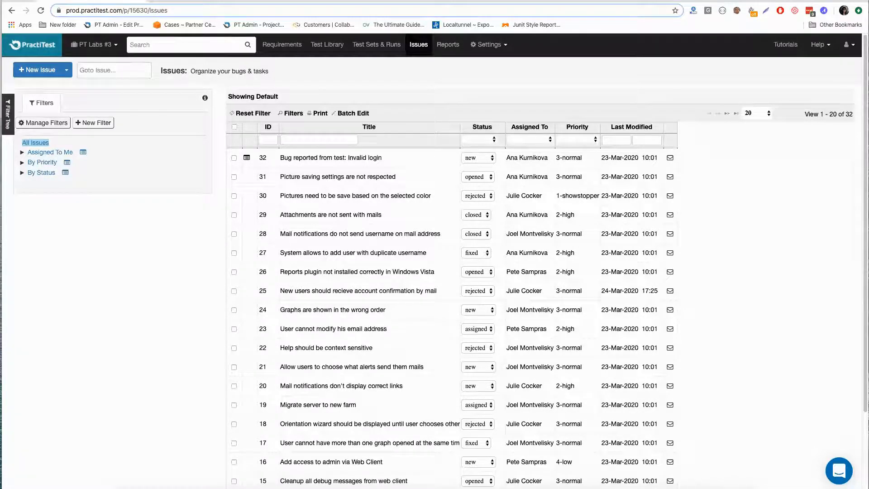
- Switch to the JIRA Cloud 1 project and examine the settings of its JIRA Cloud issue integration
click(104, 45)
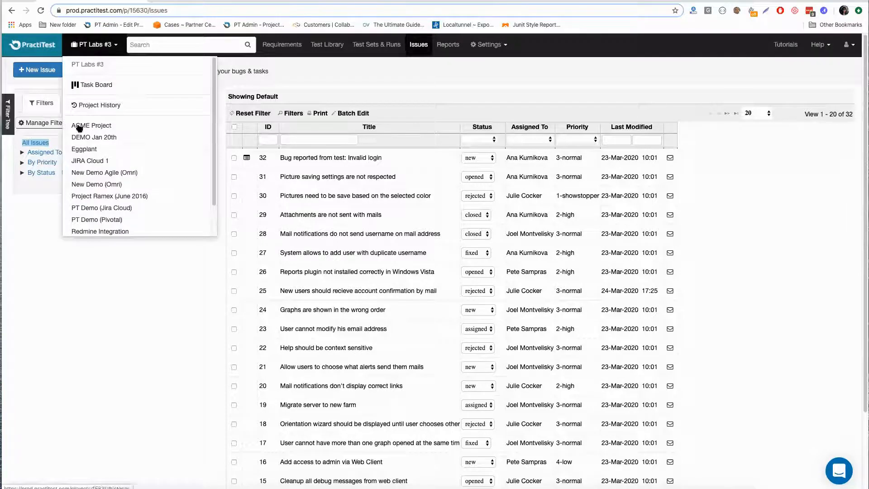
click(84, 161)
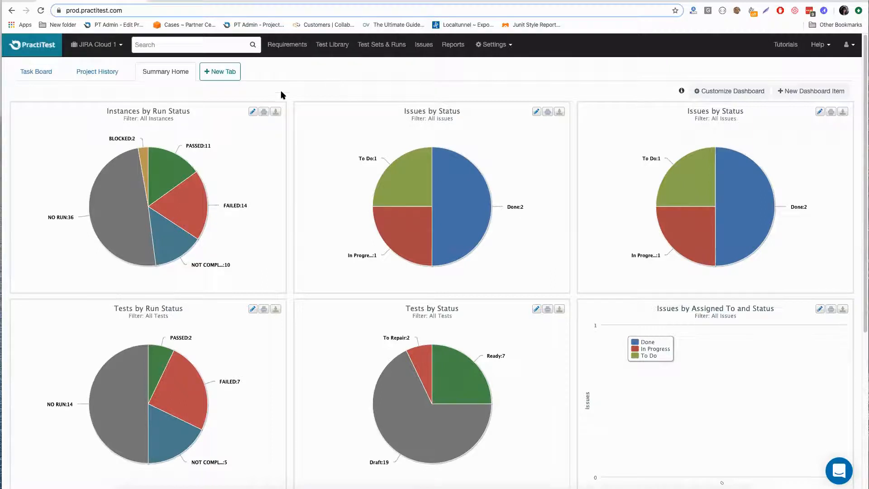
click(513, 45)
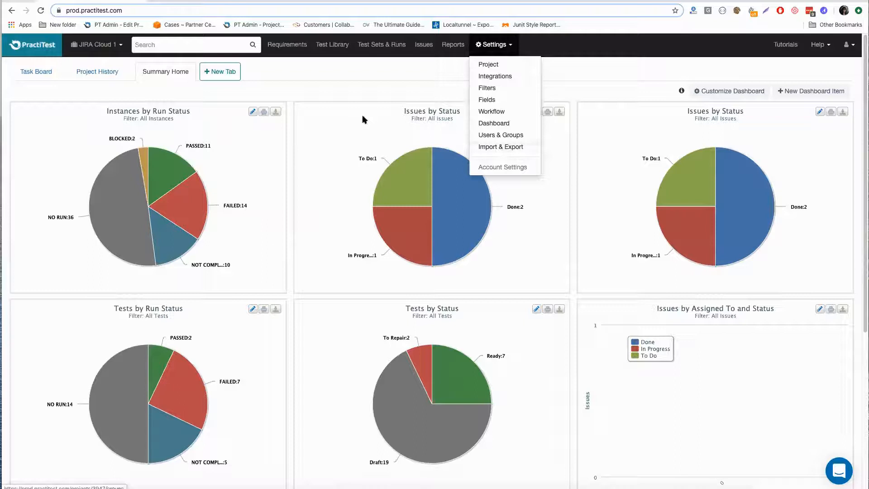
click(493, 51)
click(493, 51)
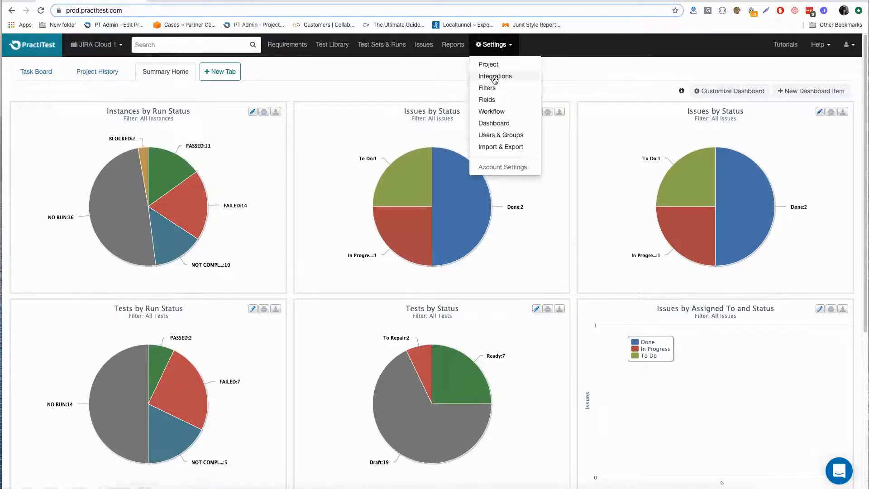
click(494, 76)
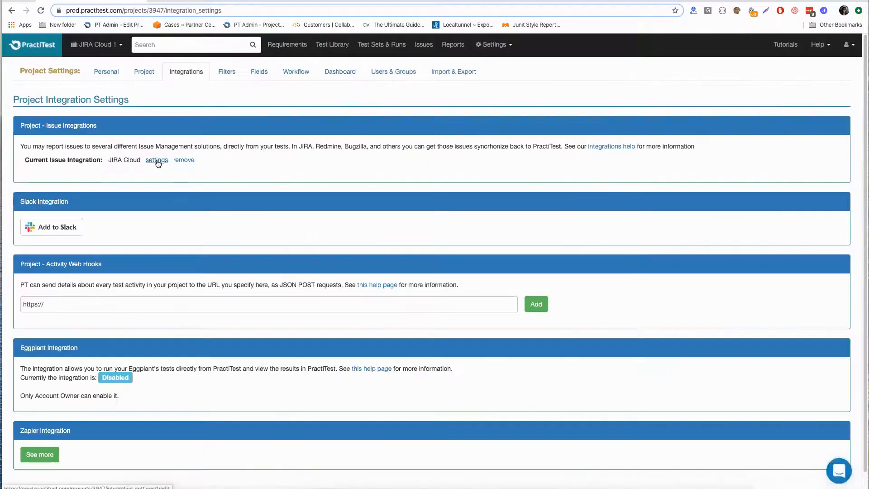
click(157, 161)
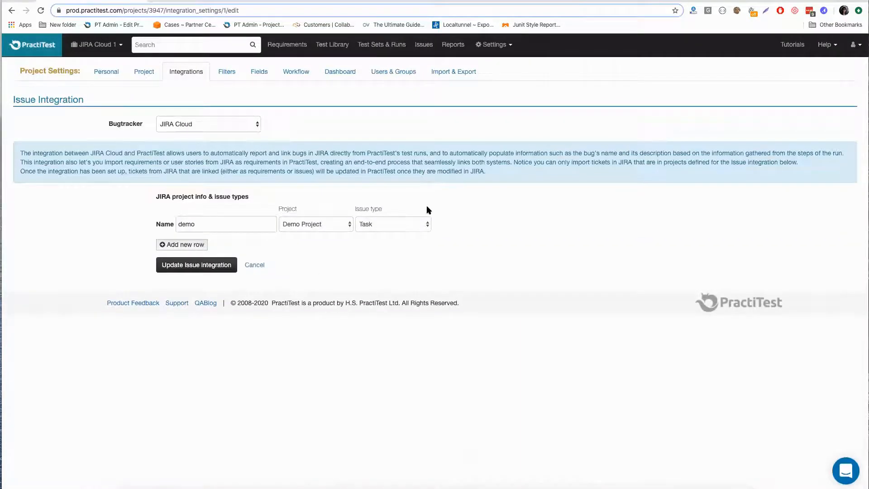
- View the project's test sets and its list of issues
click(377, 46)
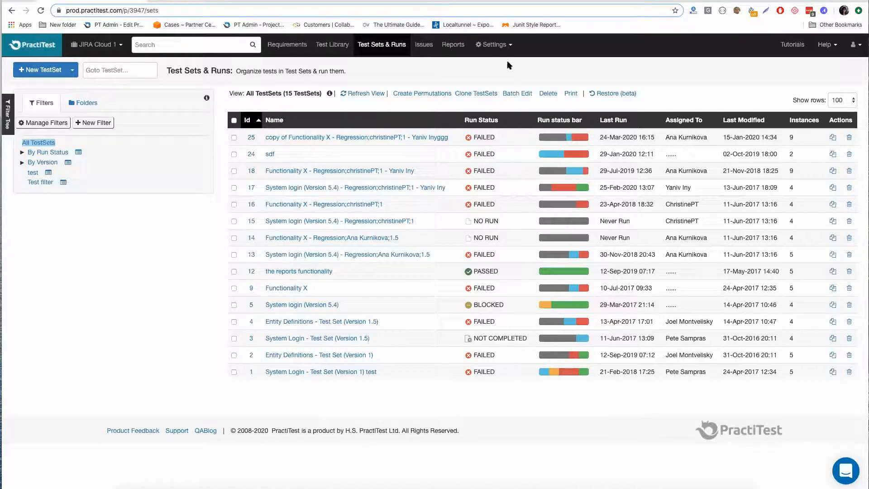
click(495, 45)
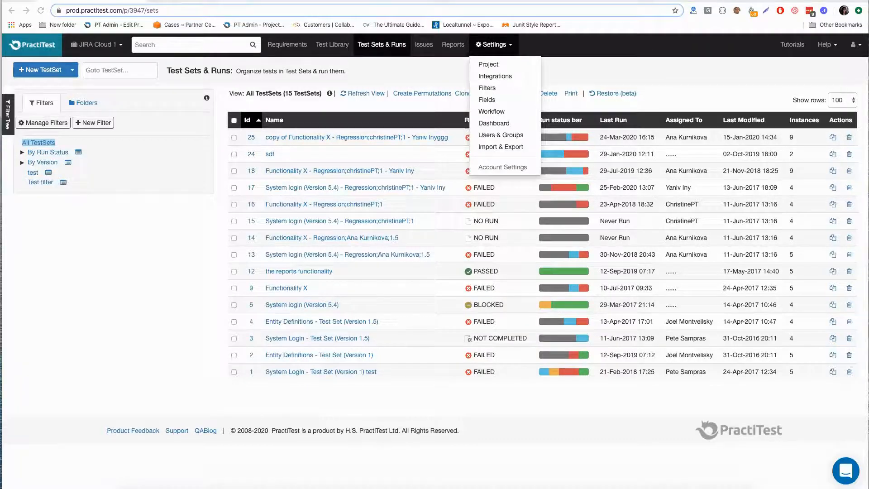
click(437, 84)
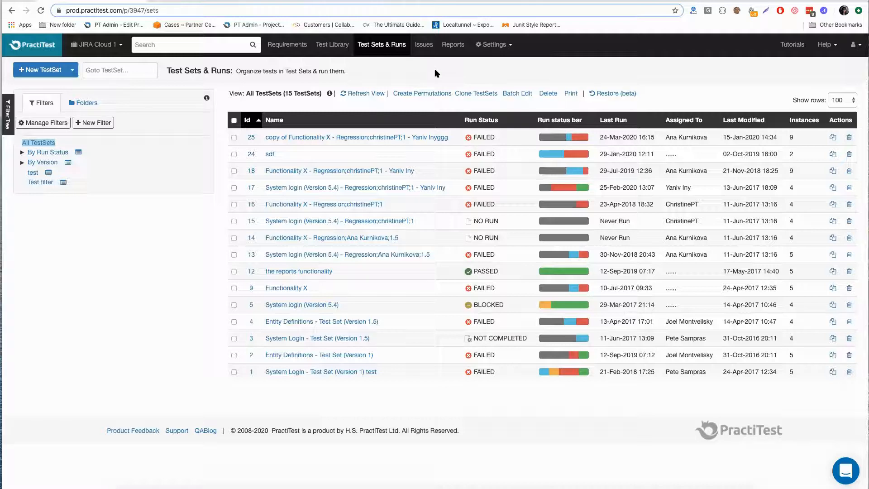
click(424, 45)
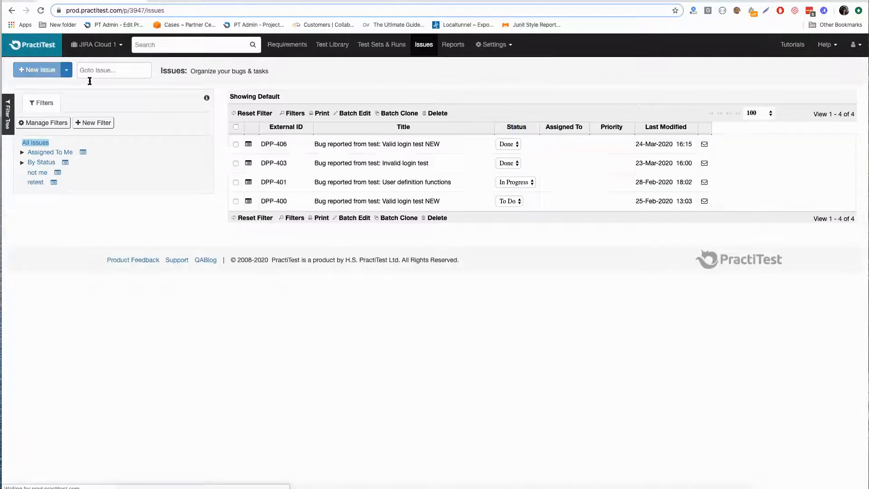
- Start a new run of the Invalid login test from test set 25 and pass step 1, Open Browser & Site
click(381, 45)
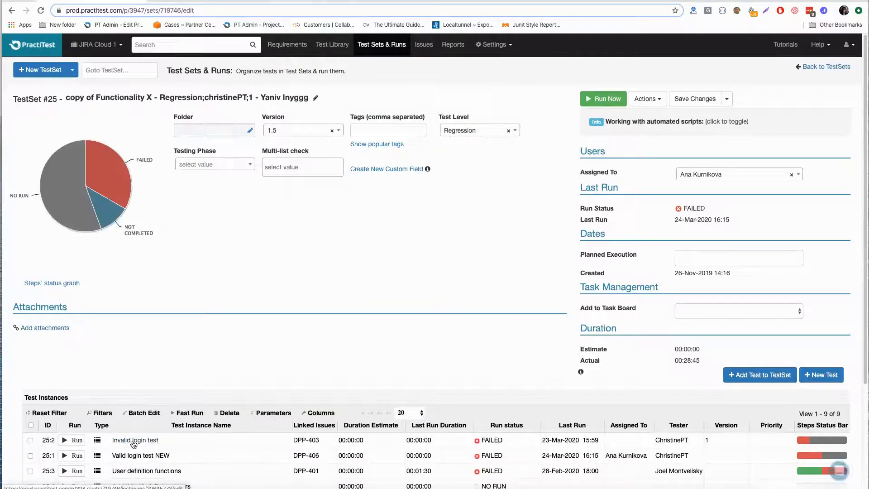
click(752, 110)
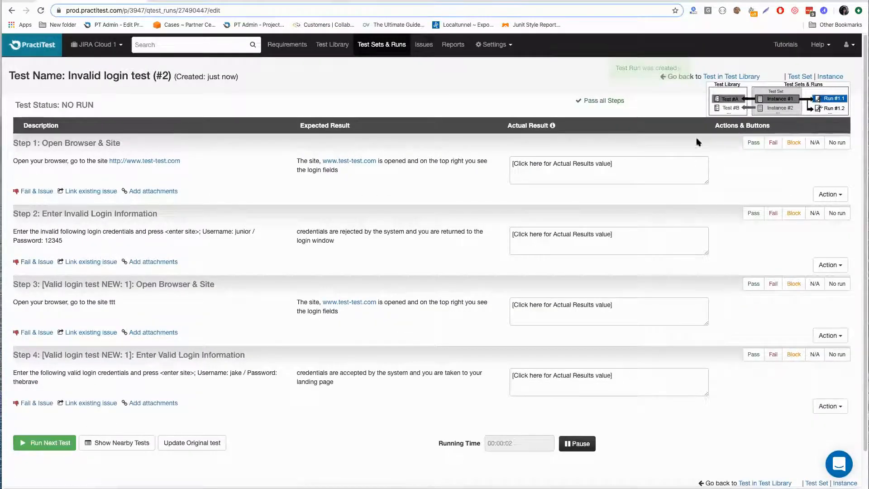
click(747, 145)
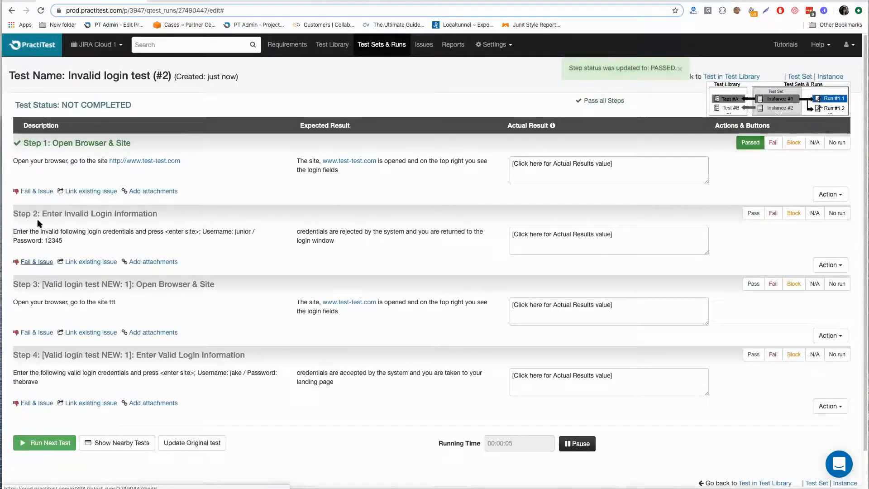
- Fail step 2, Enter Invalid Login Information, and create its issue in JIRA Cloud under Demo Project - Task, opening the new issue in Jira
click(37, 262)
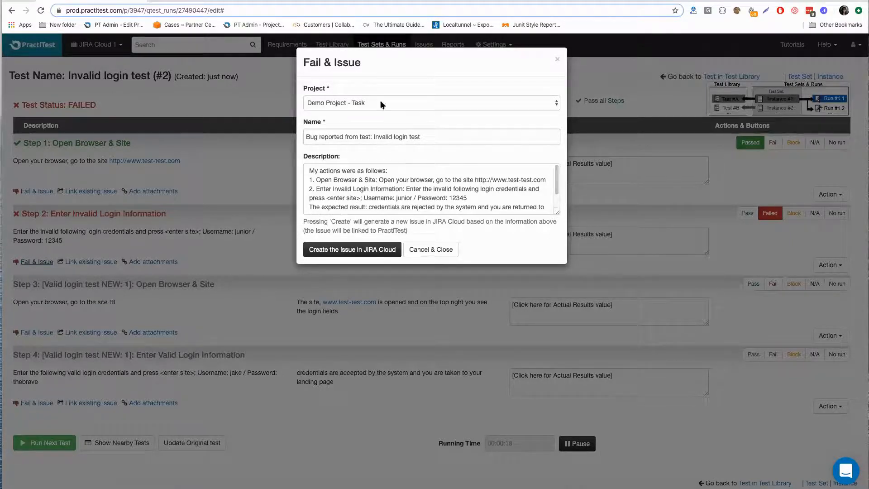
drag(554, 216, 542, 248)
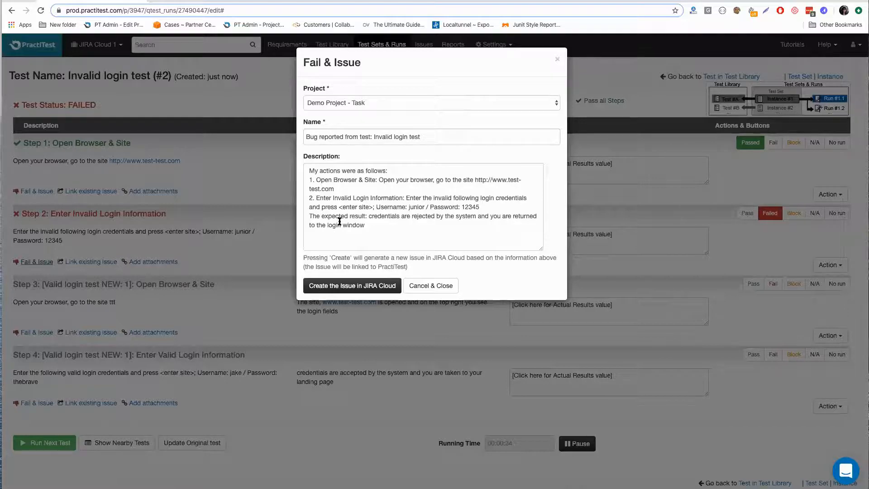
click(346, 286)
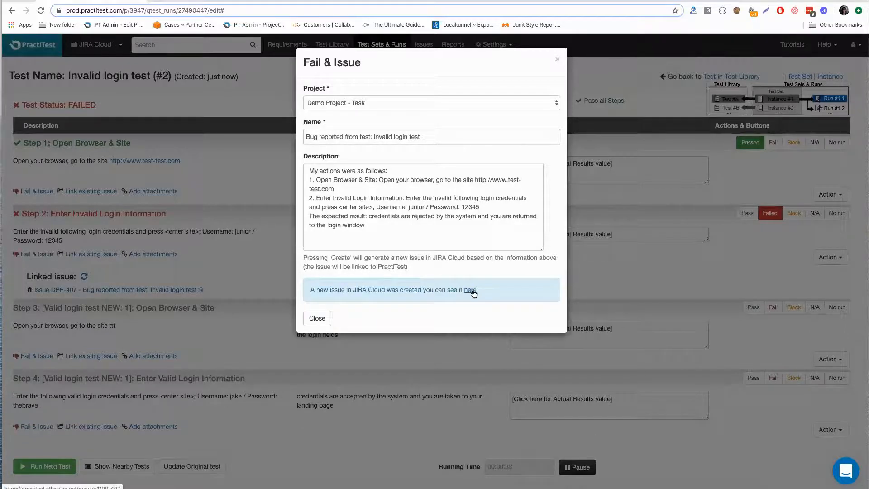
click(472, 292)
click(124, 1)
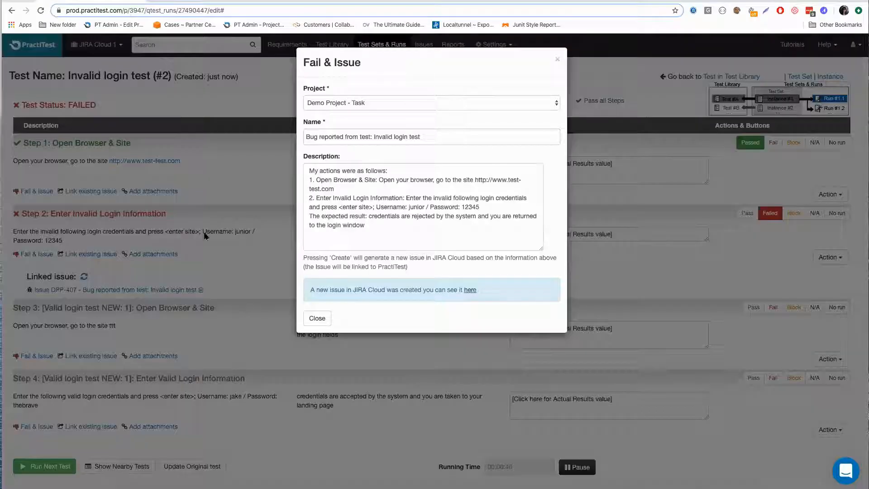
click(316, 319)
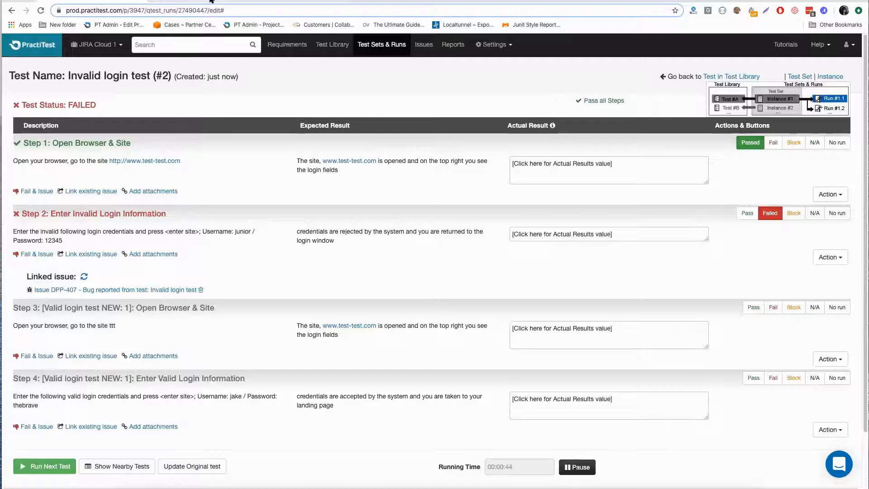
- In Jira, show the new issue's PractiTest linked results (runs) and check its linked tests in the library
click(211, 1)
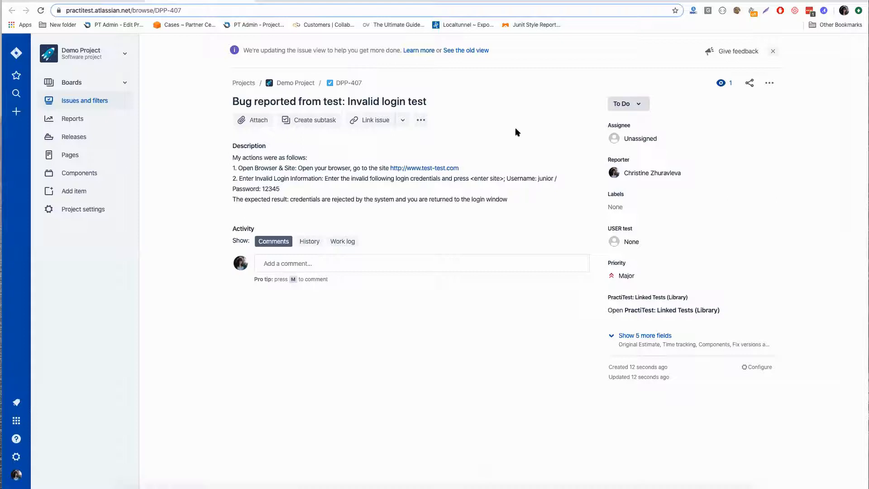
click(421, 123)
click(452, 143)
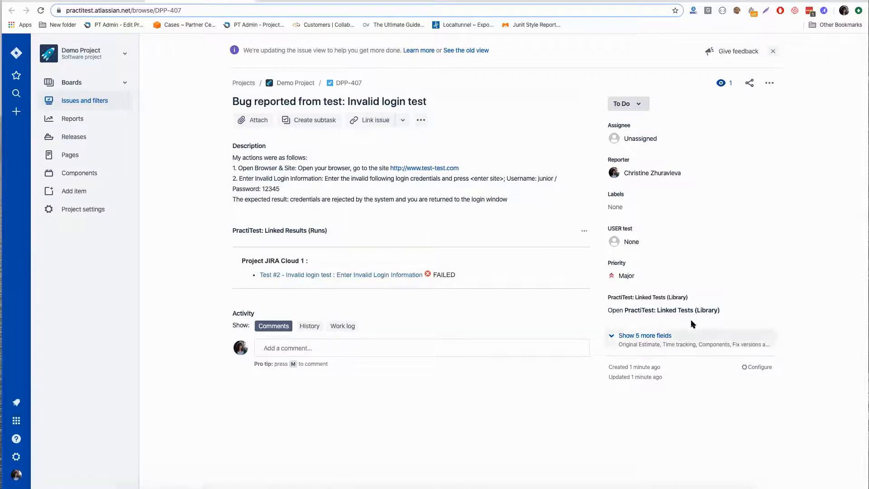
click(653, 310)
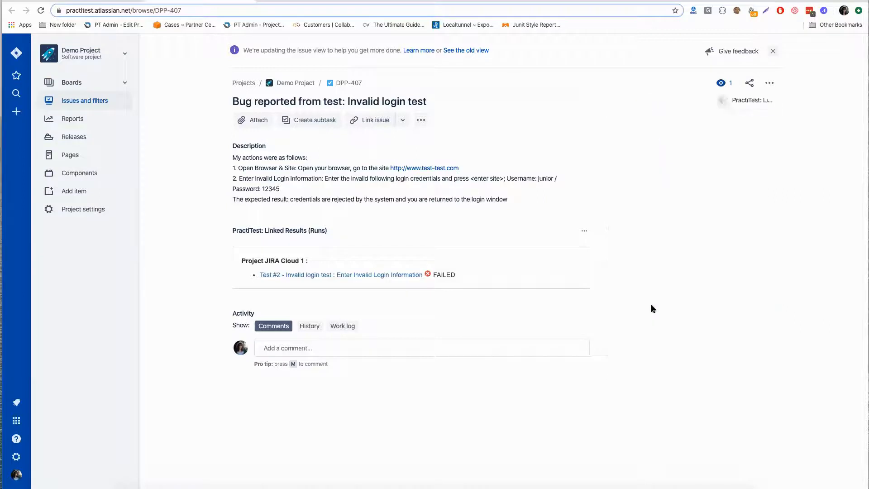
click(615, 103)
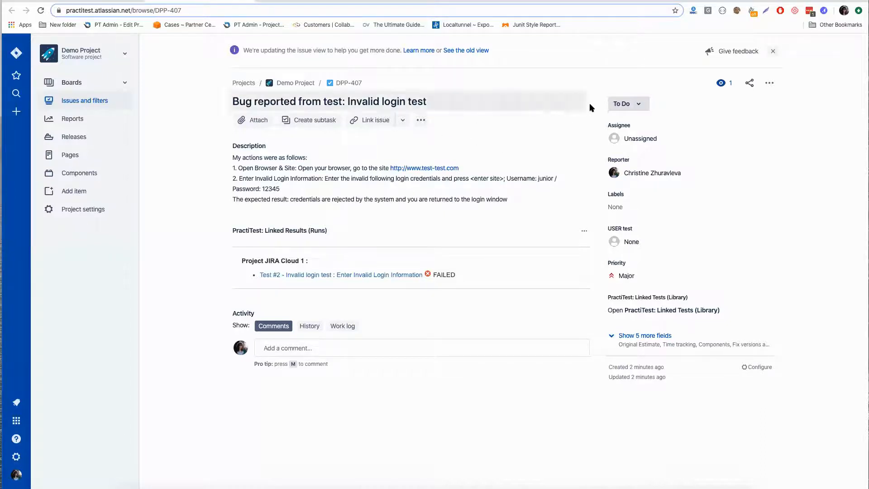
- Check the available status transitions in Jira, and open linked issue DPP-407 in PractiTest to inspect its status field
click(618, 108)
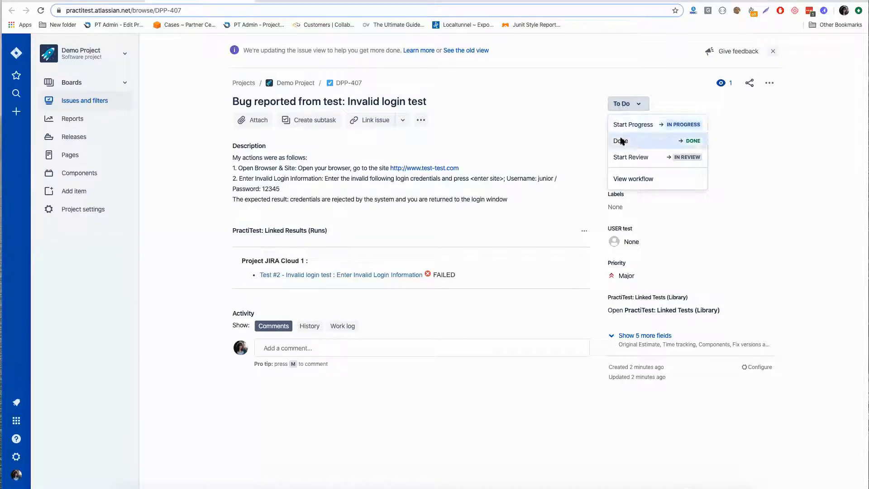
click(520, 107)
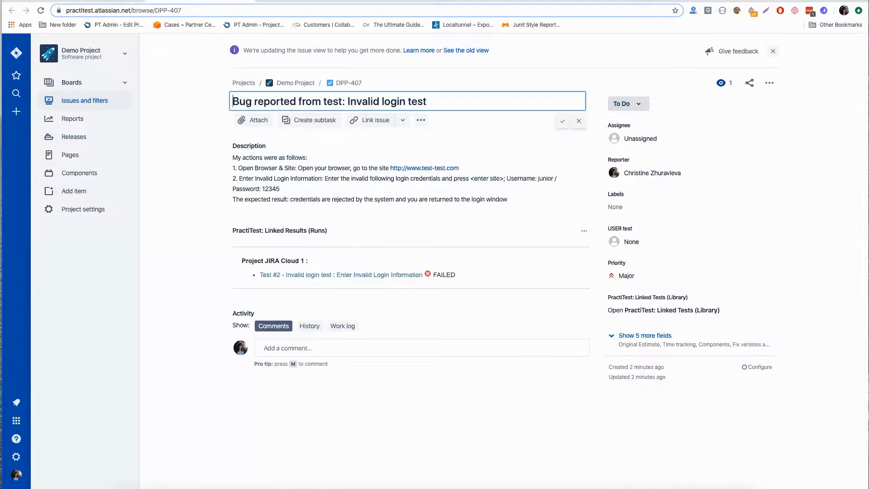
click(90, 1)
click(116, 294)
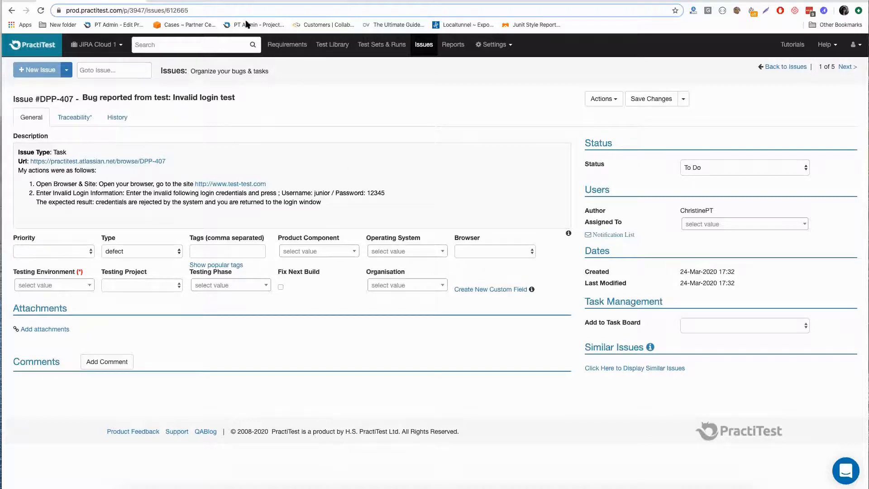
click(730, 171)
click(730, 171)
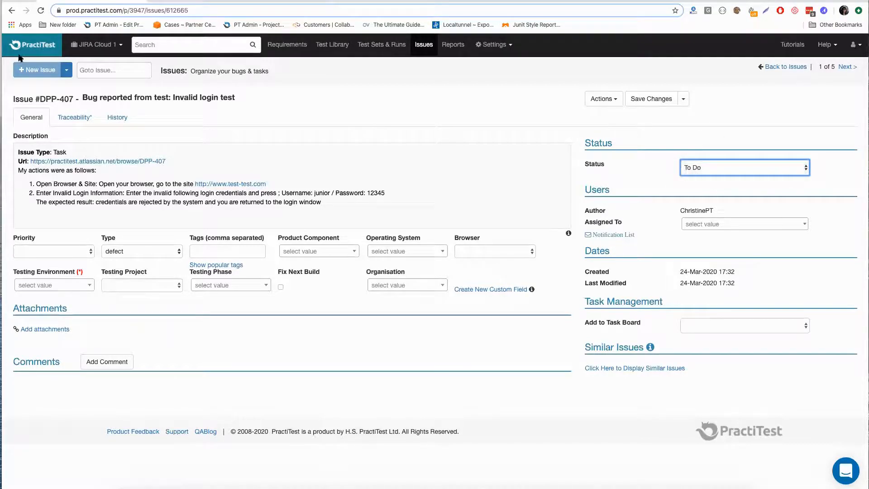
- In Jira, transition issue DPP-407 to Done with the resolution Fixed, and reload the issue in PractiTest
click(167, 1)
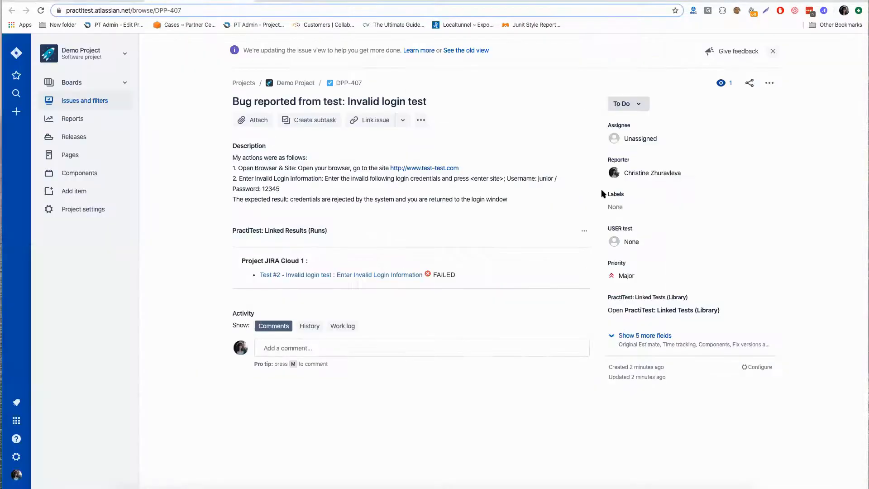
click(638, 102)
click(631, 142)
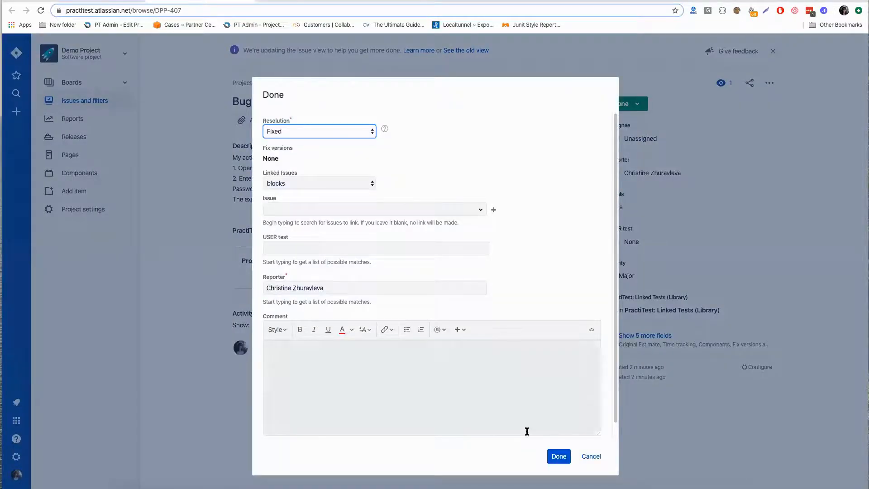
click(559, 456)
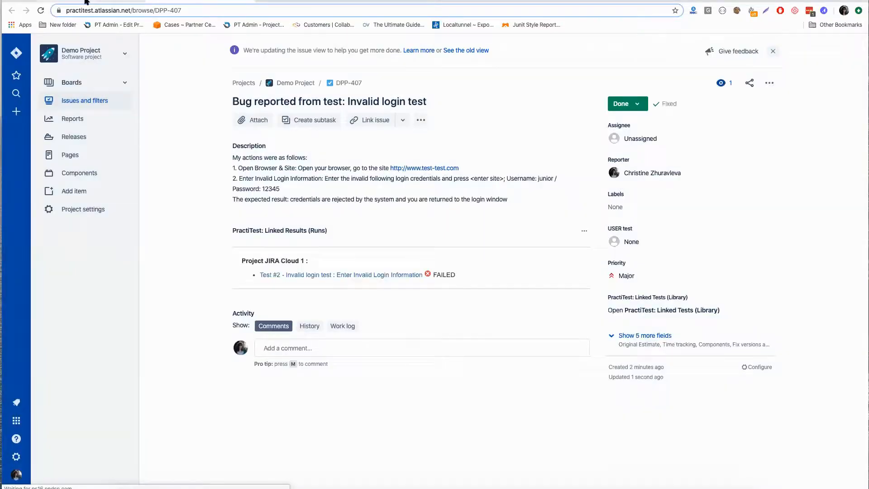
click(87, 2)
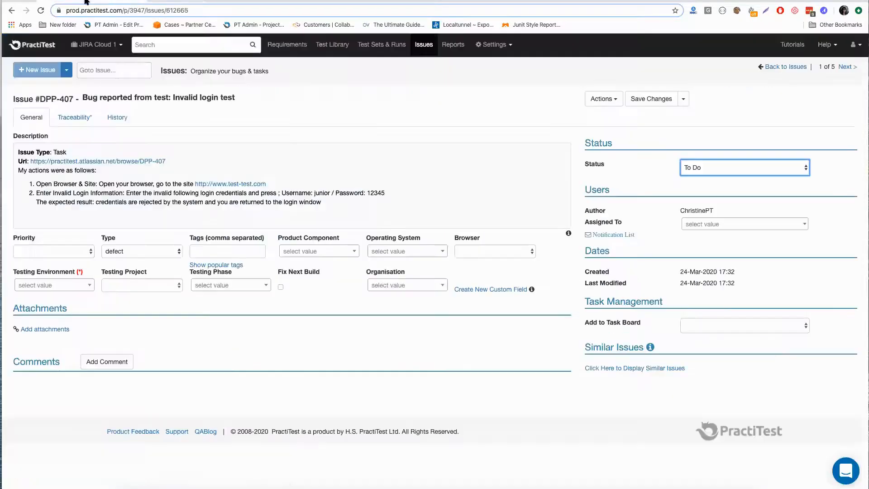
click(40, 12)
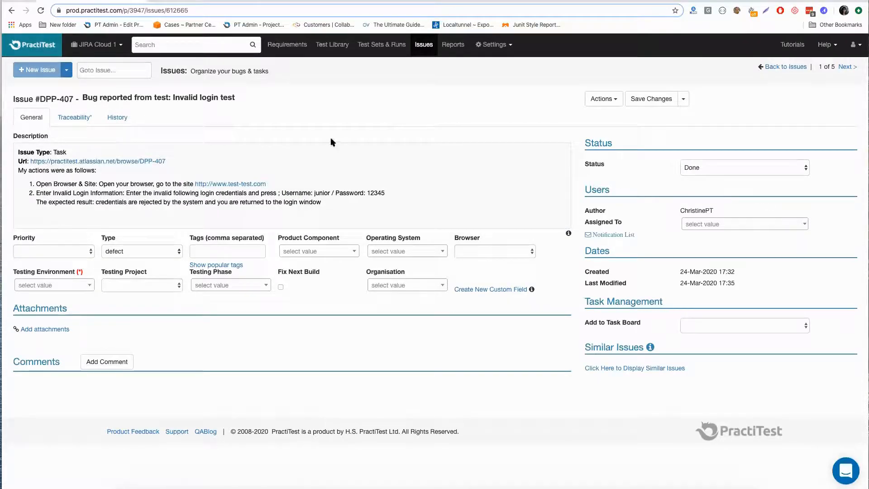
- Back in Jira, add the line "UPDATED - my comment" below the issue's description text and save it
click(208, 1)
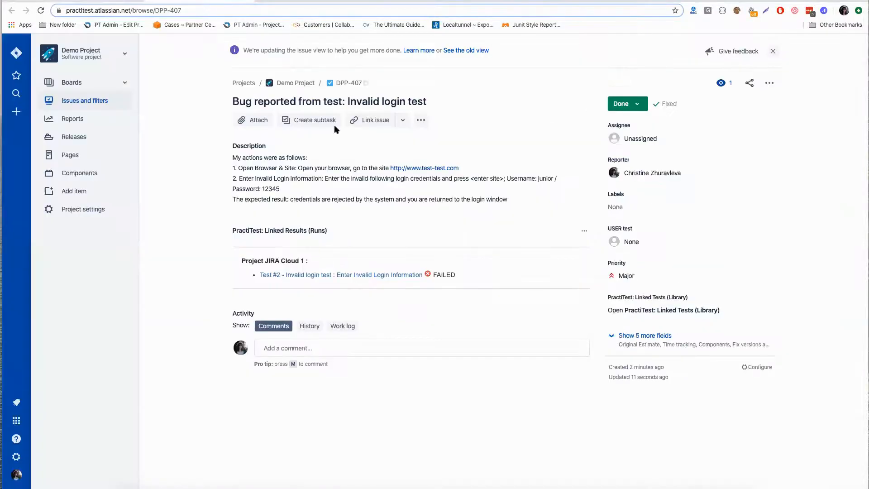
click(336, 186)
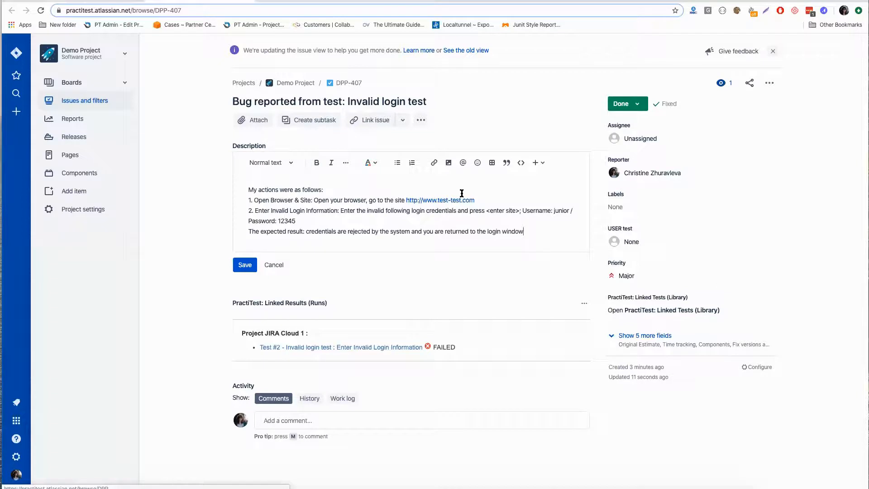
text(UPDATED)
click(523, 231)
key(Return)
key(Return)
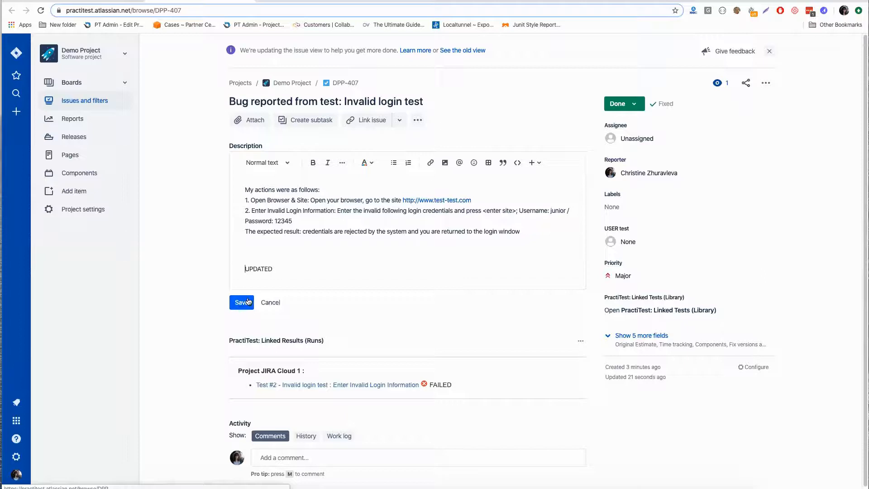
click(283, 269)
text(- my comment)
click(242, 303)
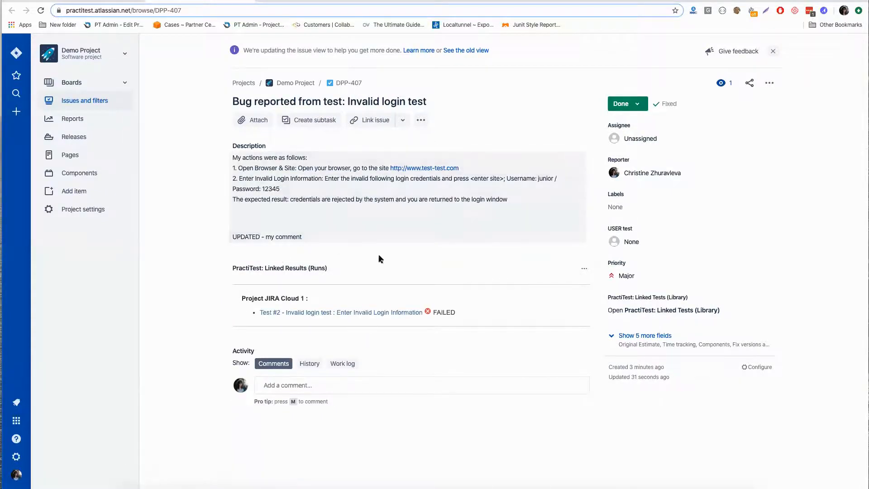
- Switch back to PractiTest, review the issues list, and open test set #25 to check its version and linked issues
click(99, 0)
click(41, 10)
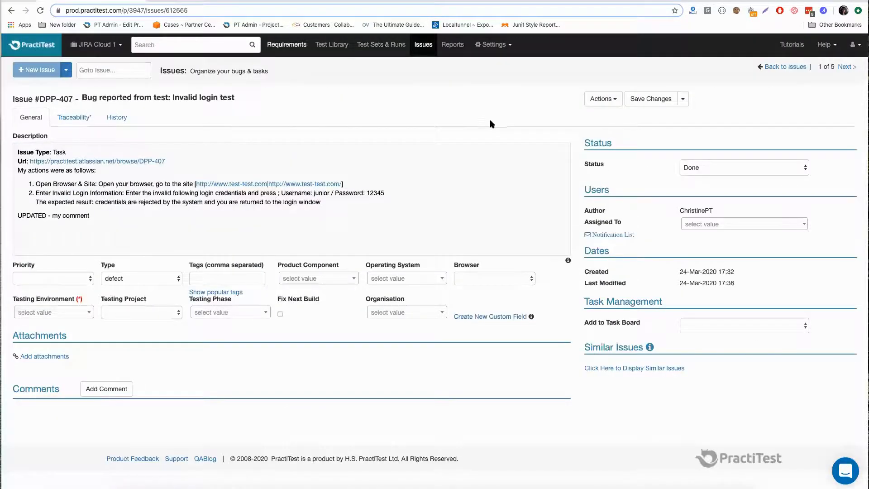
click(416, 44)
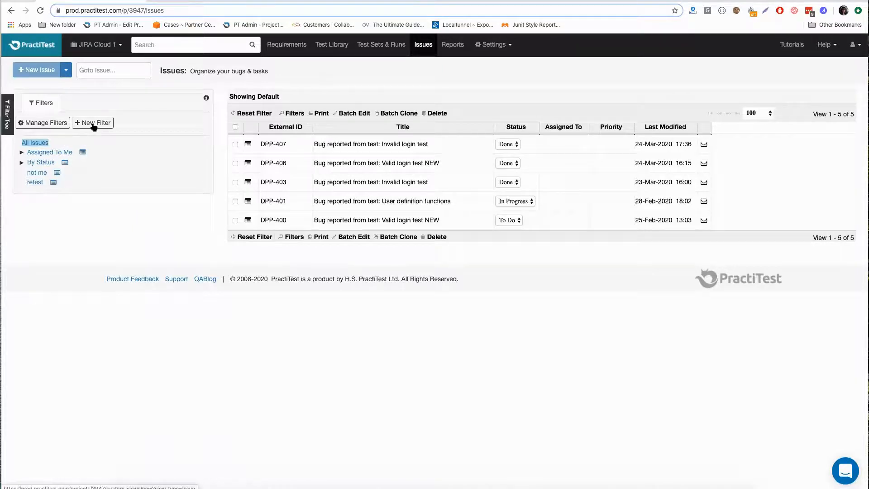
click(392, 46)
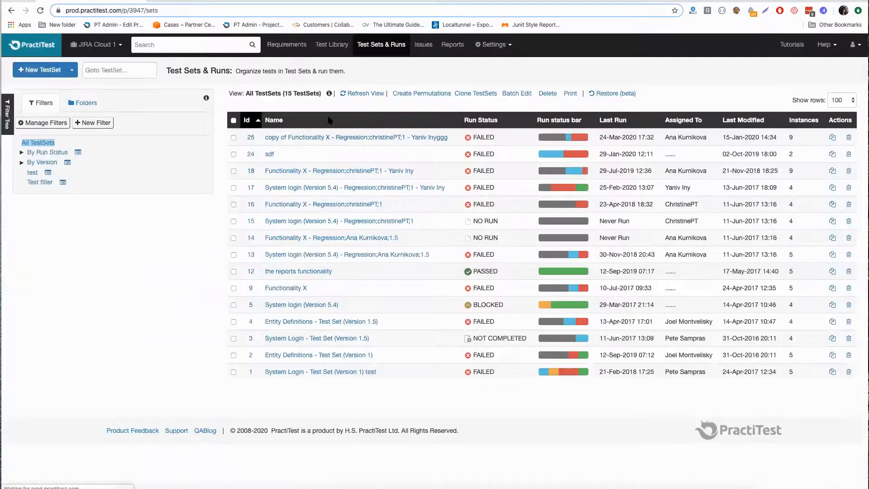
click(324, 138)
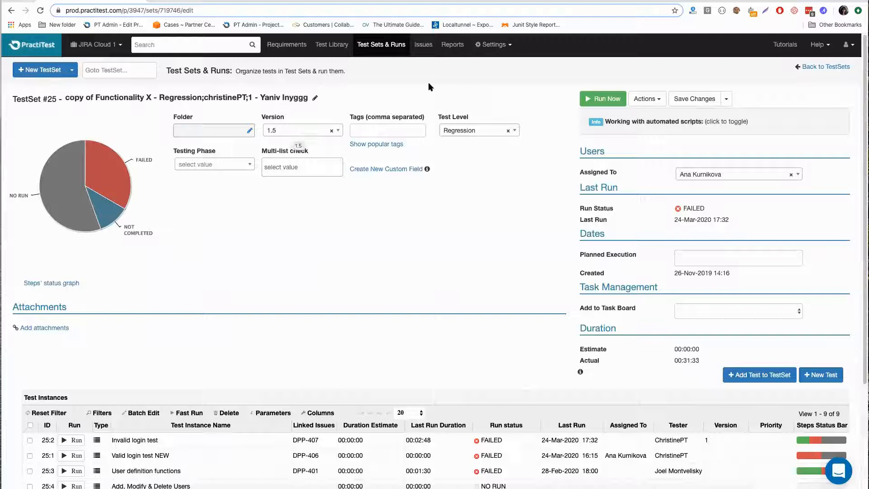
- From the issues list, start a new public issue filter and name it "Bugs for version 1.5"
click(423, 44)
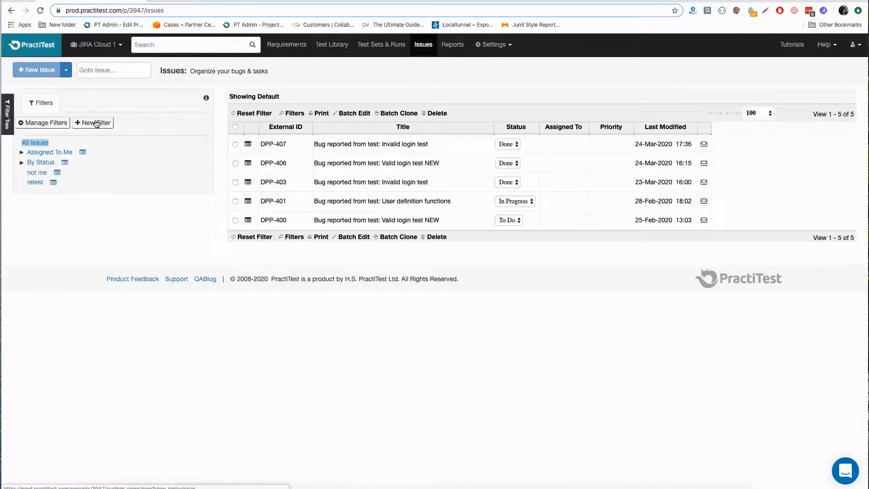
click(95, 123)
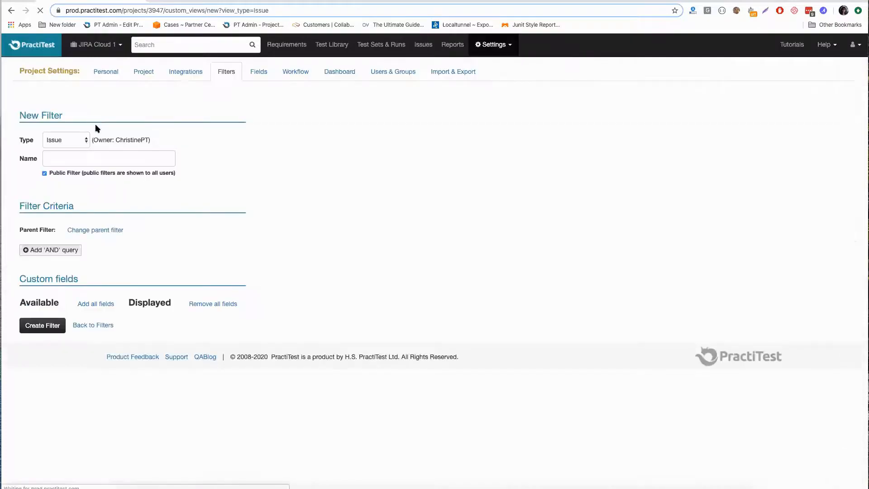
click(73, 155)
text(Bugs )
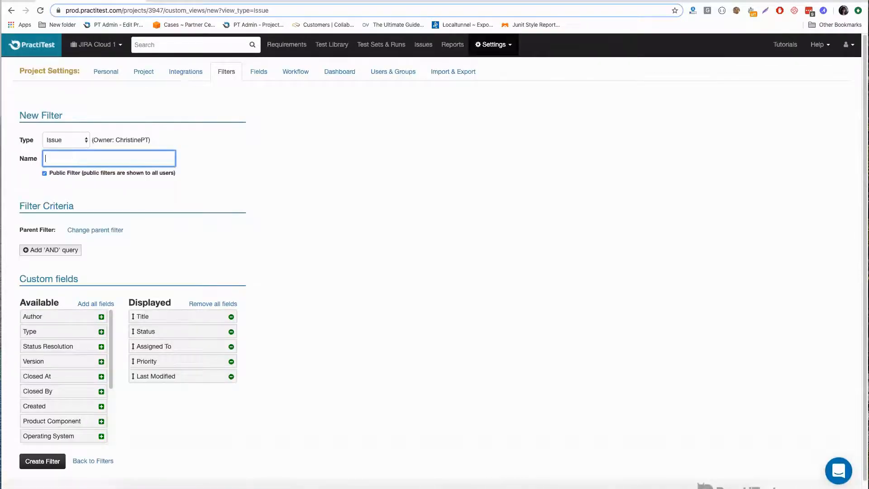
text(for version 1.5)
- Add a cross-filter criterion where TestSet is "Version 1.5 [Parent:By Version]", and create the filter
click(51, 250)
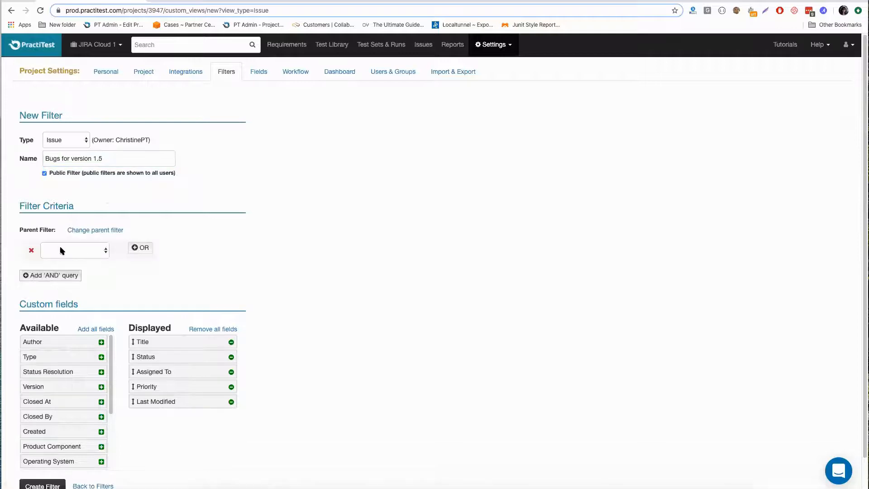
click(60, 248)
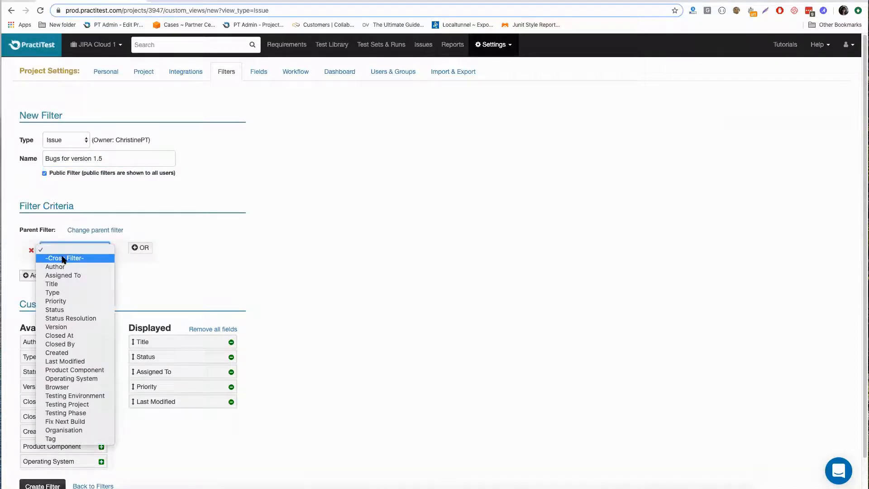
click(64, 257)
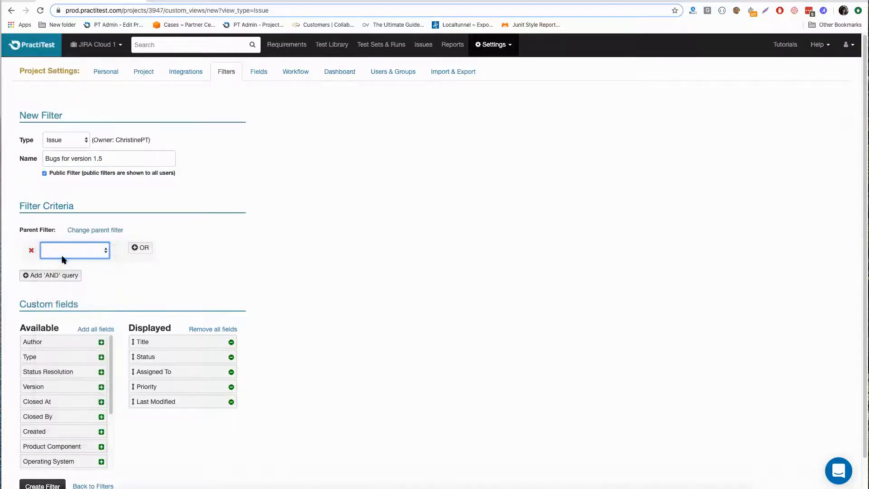
click(174, 250)
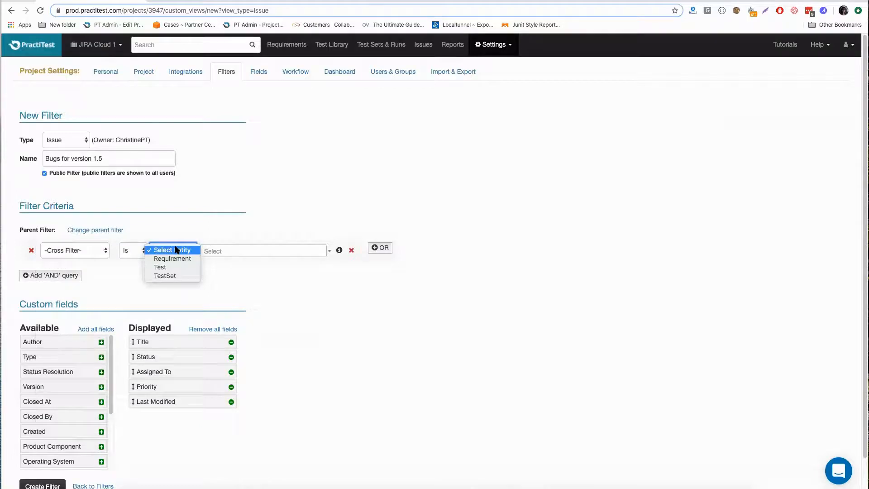
click(168, 275)
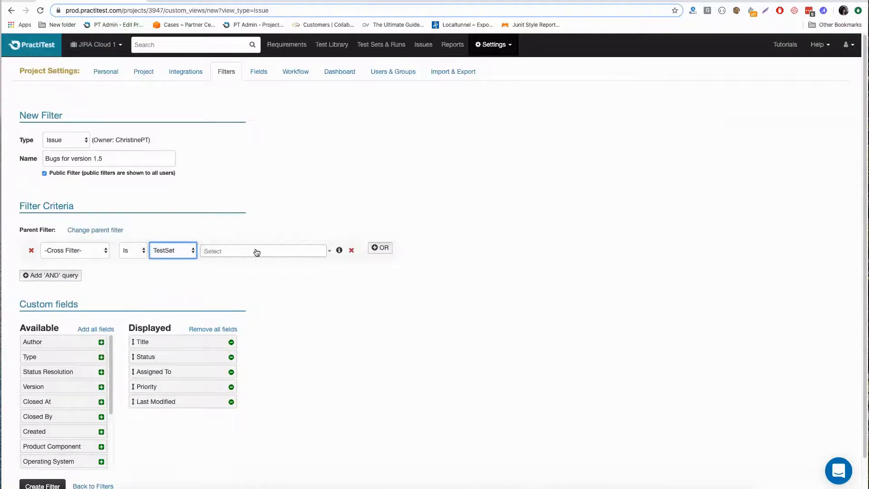
click(254, 250)
scroll(277, 327, down, 5)
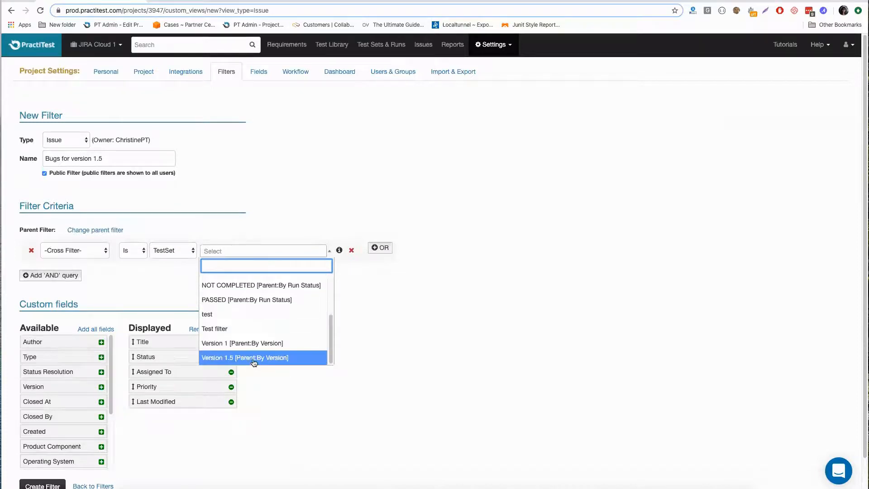
click(254, 358)
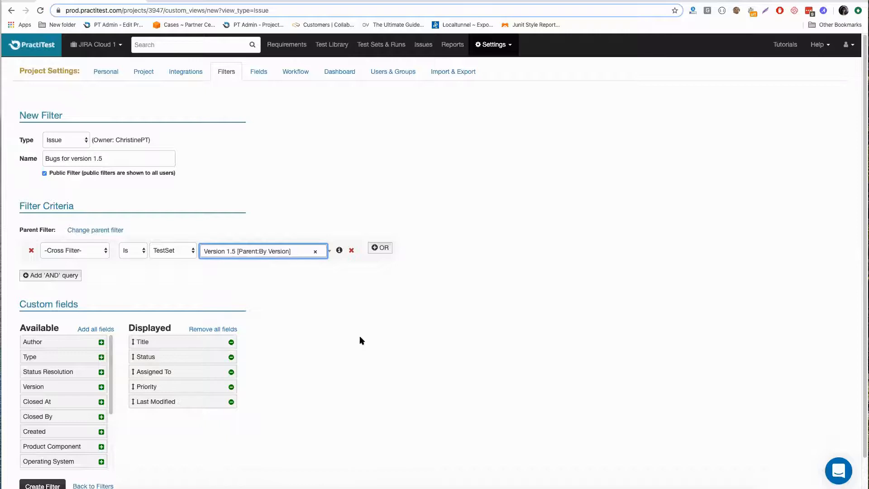
scroll(166, 341, down, 2)
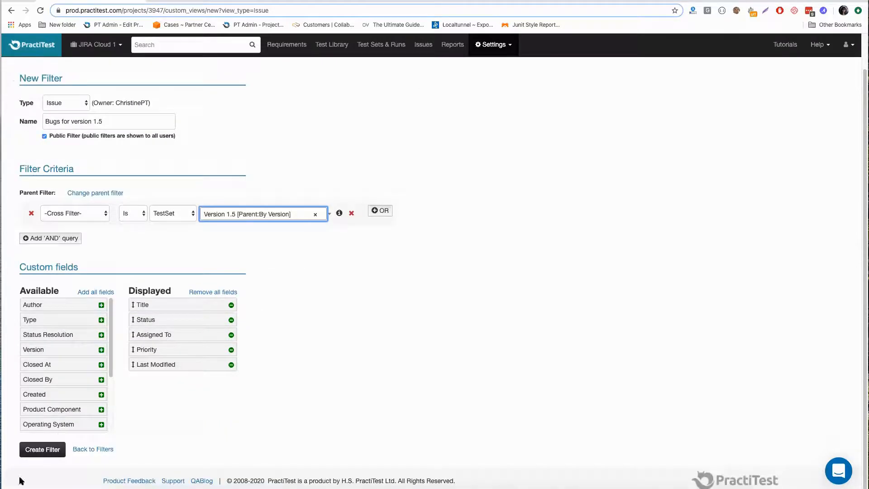
click(45, 450)
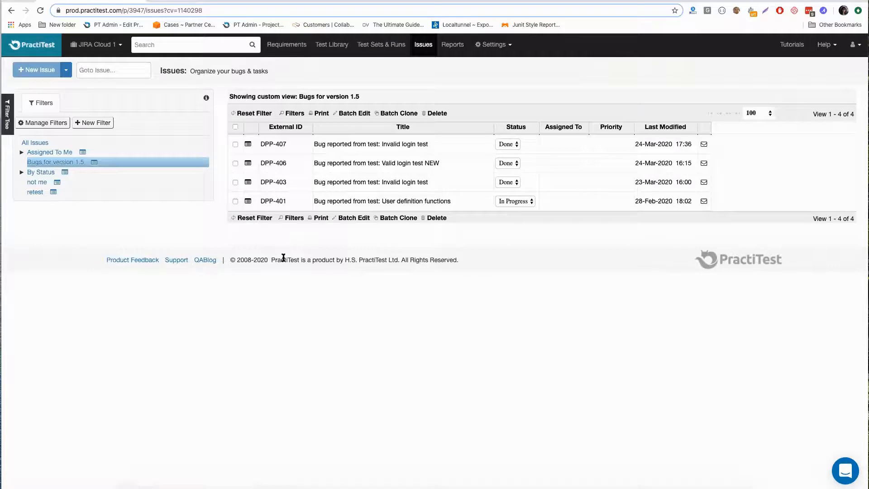
- Look over the project dashboard graphs, and open the Summary Home item "Requirements by Status" for editing
click(41, 55)
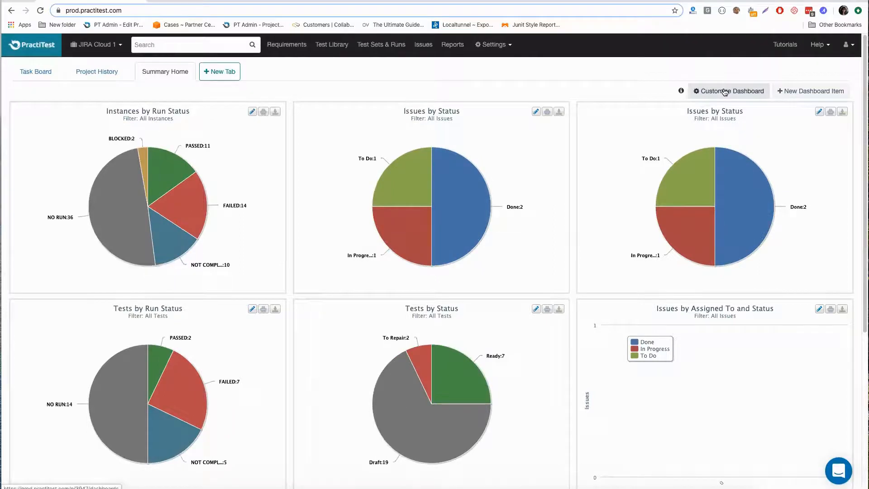
scroll(688, 240, down, 5)
scroll(692, 241, up, 1)
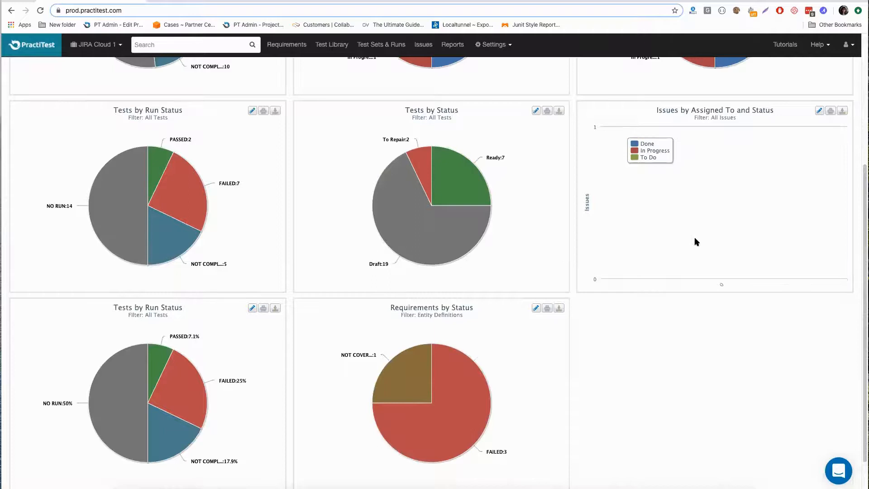
scroll(695, 239, up, 4)
click(728, 91)
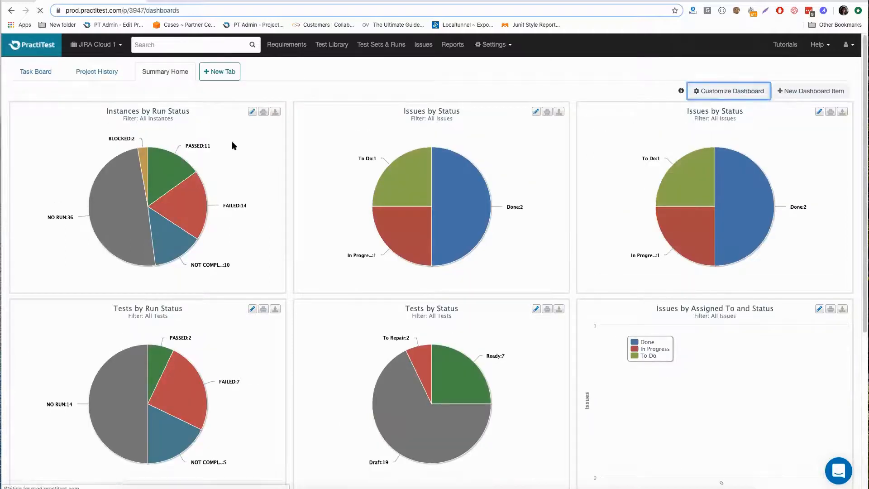
click(154, 194)
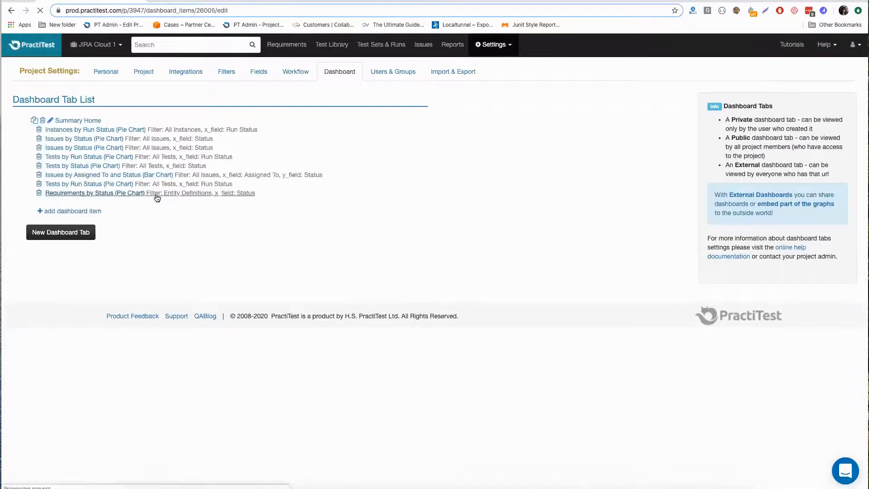
- Set the dashboard item to entity Issue as a Pie Chart with the filter "Bugs for version 1.5", and save it
click(140, 191)
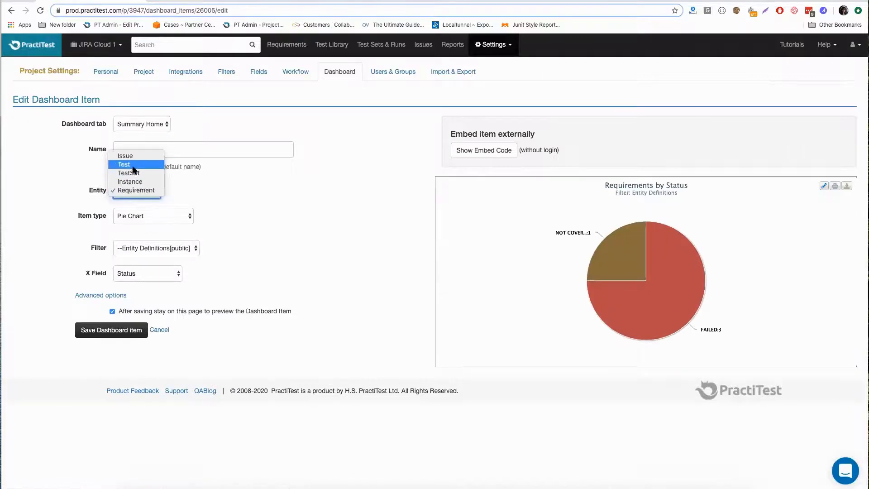
click(133, 156)
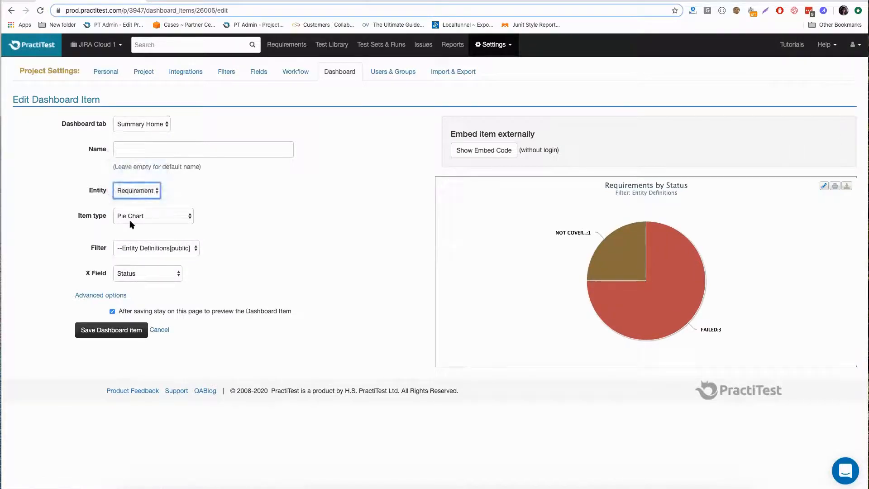
click(146, 214)
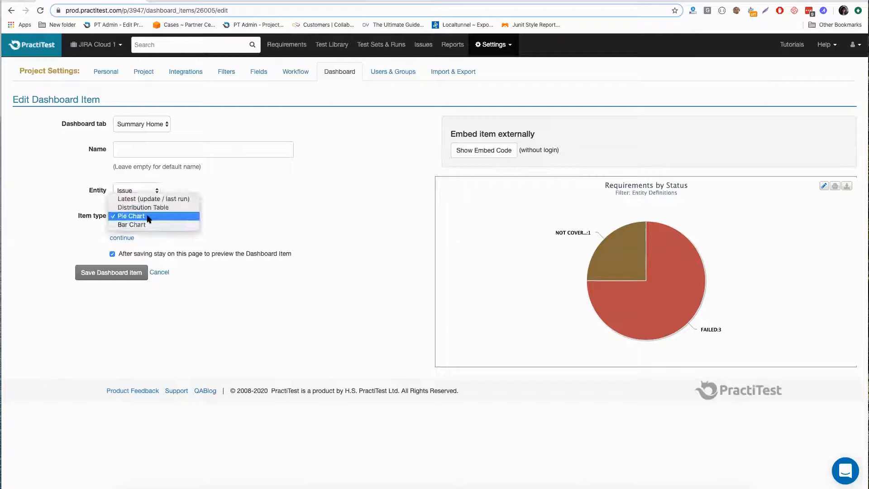
click(117, 240)
click(118, 239)
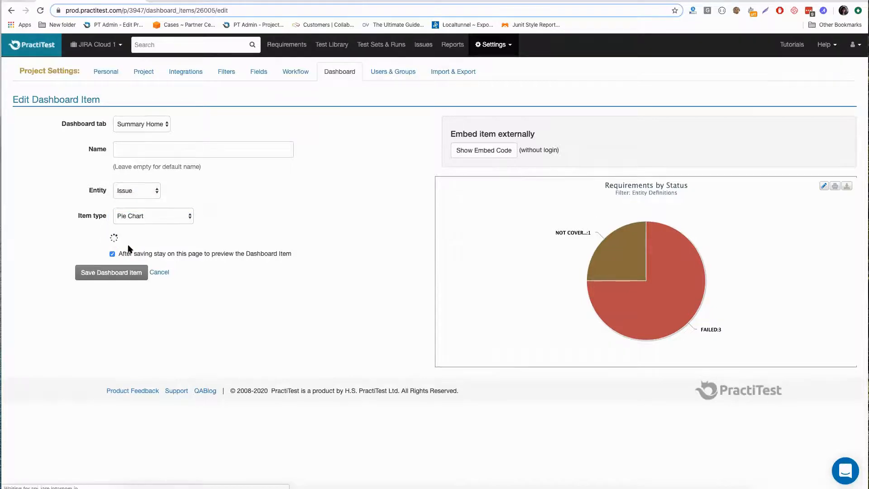
click(139, 248)
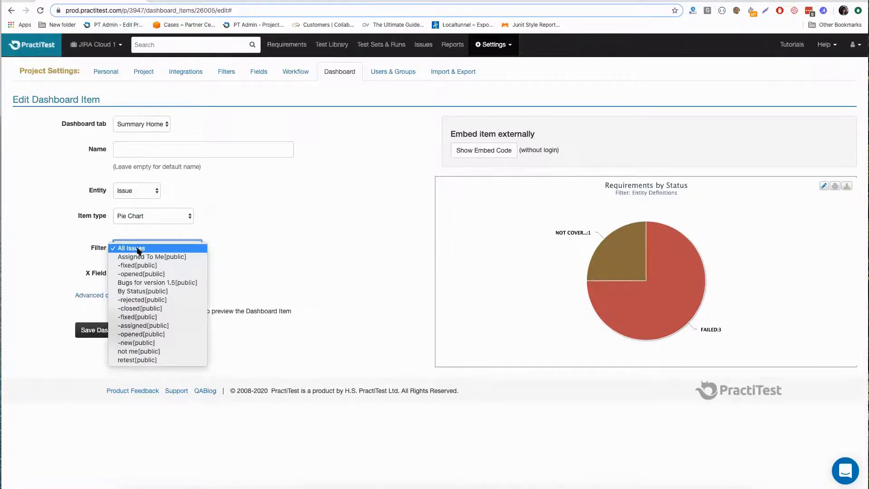
click(148, 284)
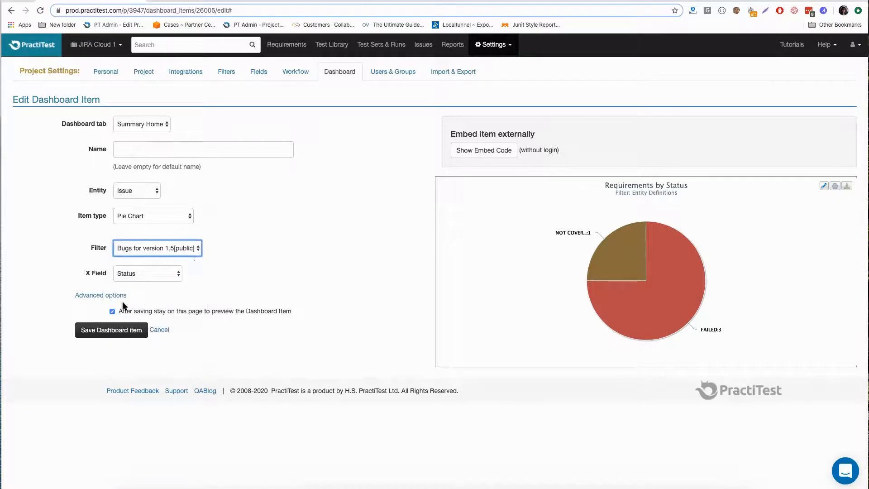
click(110, 331)
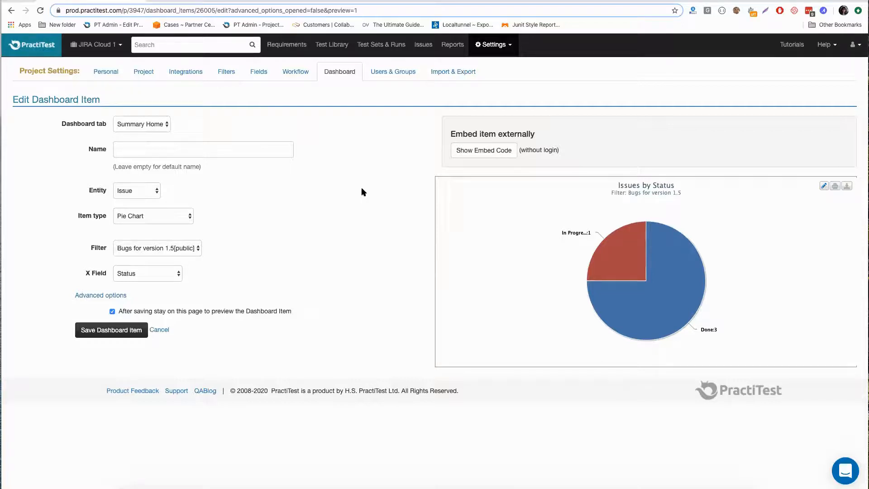
- Look over the requirements list and the Summary Home dashboard, and open the Report Center
click(300, 45)
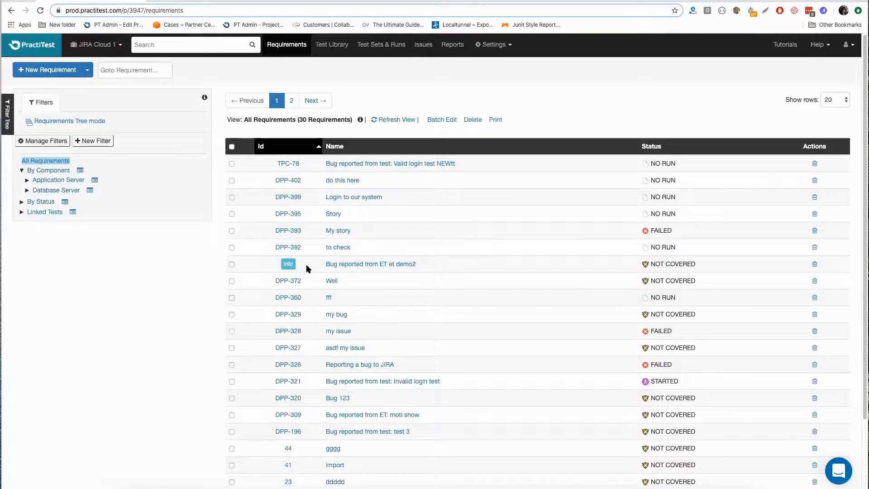
click(31, 43)
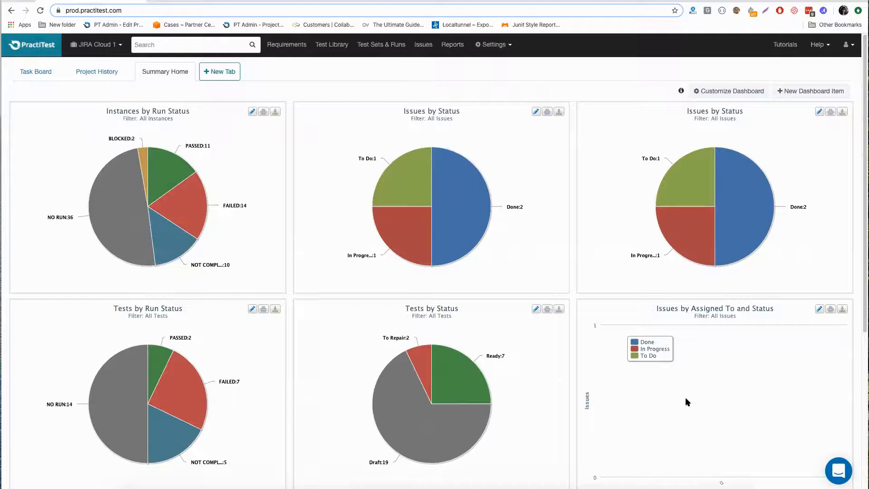
click(448, 45)
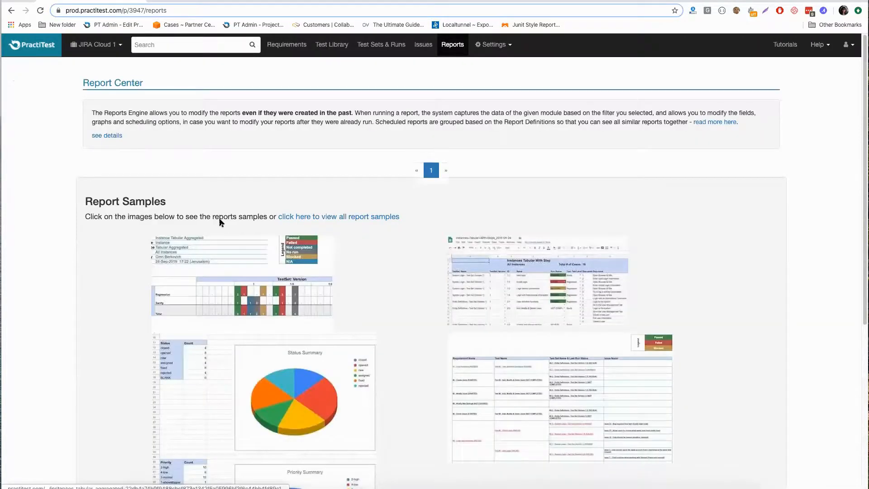
- Create a Requirement report of type Tabular Traceability named "my report", and save its spreadsheet to Downloads as "my+report_2020-03-24"
click(128, 178)
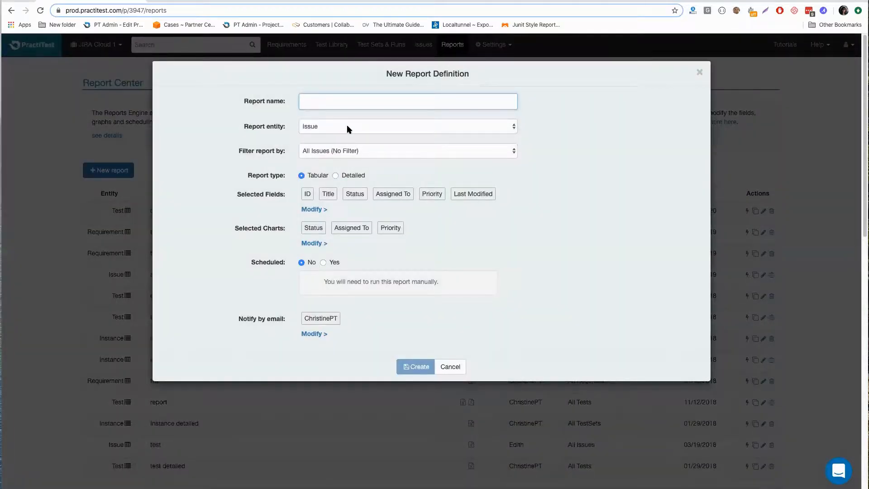
click(347, 126)
click(337, 161)
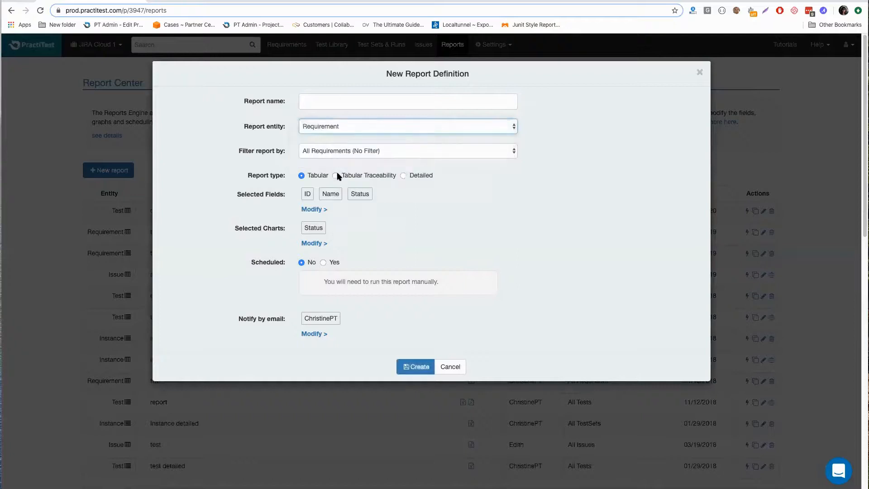
click(335, 176)
click(342, 99)
text(my report)
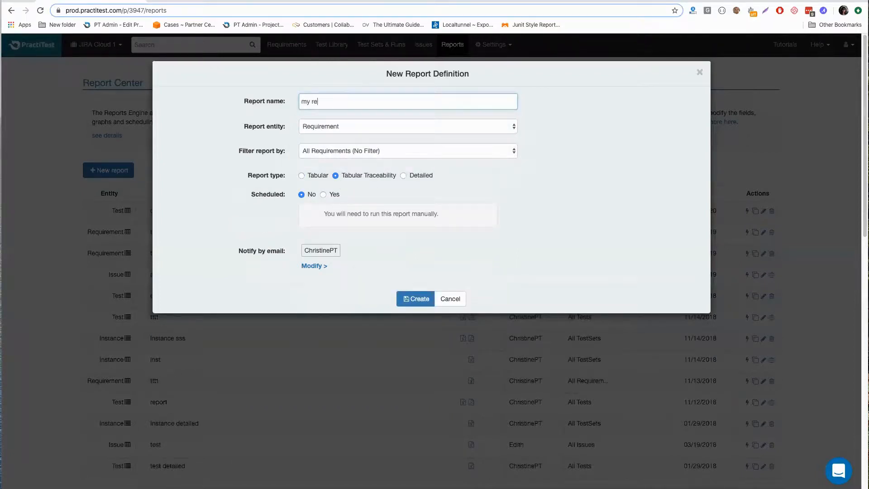
click(412, 300)
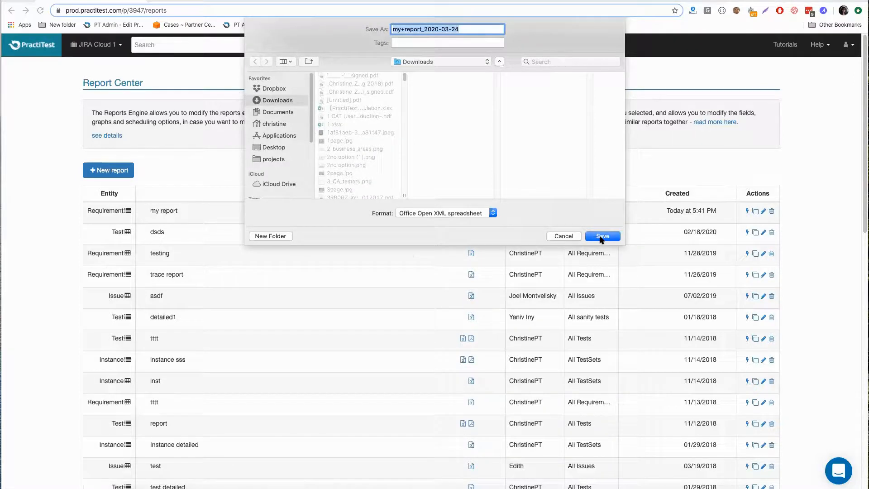
click(601, 237)
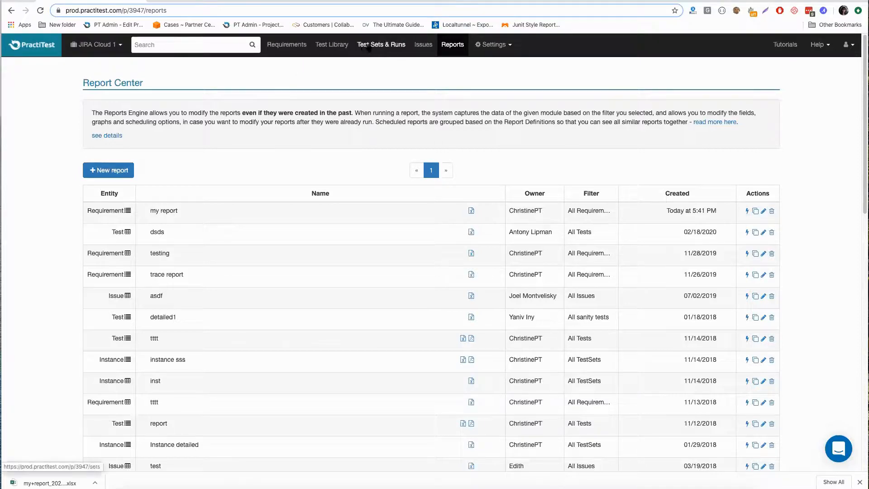
- From the requirements list, start syncing a new issue from JIRA, review the JIRA Filter Name choices, and close the import without importing
click(303, 48)
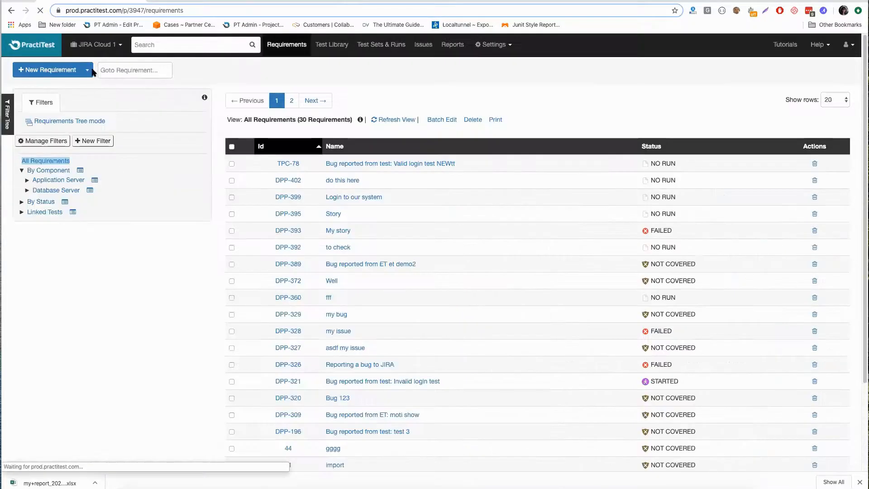
click(89, 71)
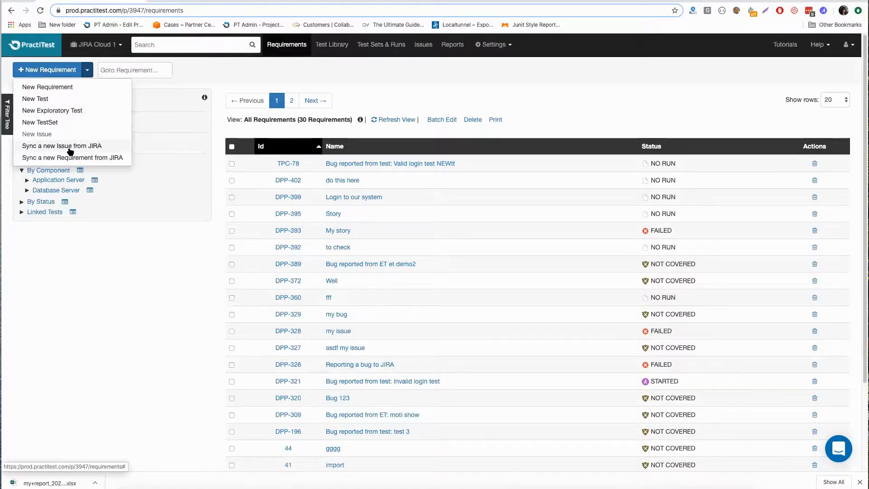
click(70, 147)
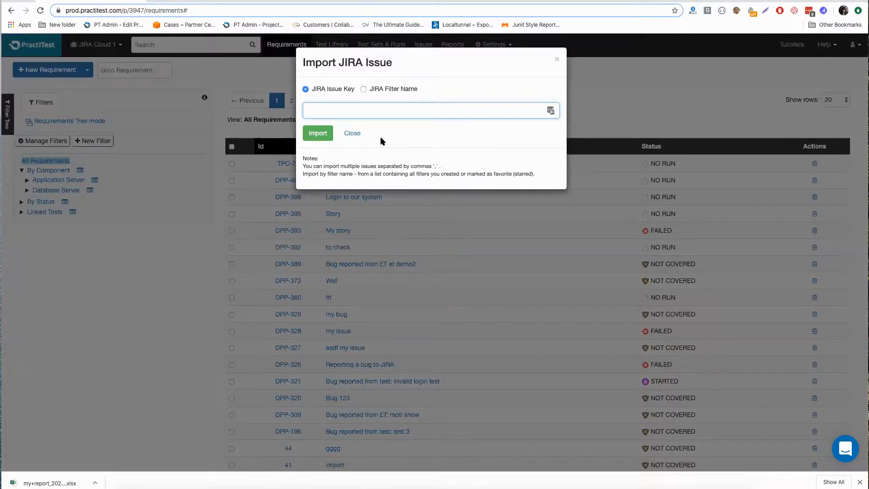
click(363, 89)
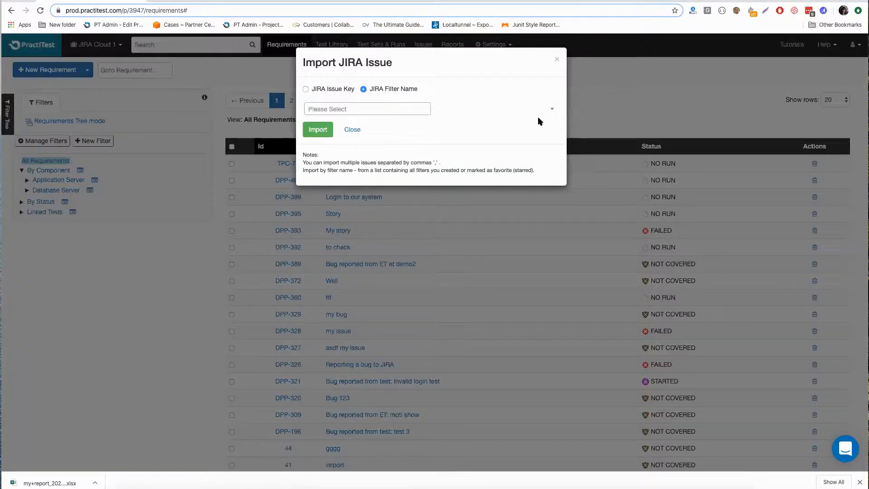
click(552, 112)
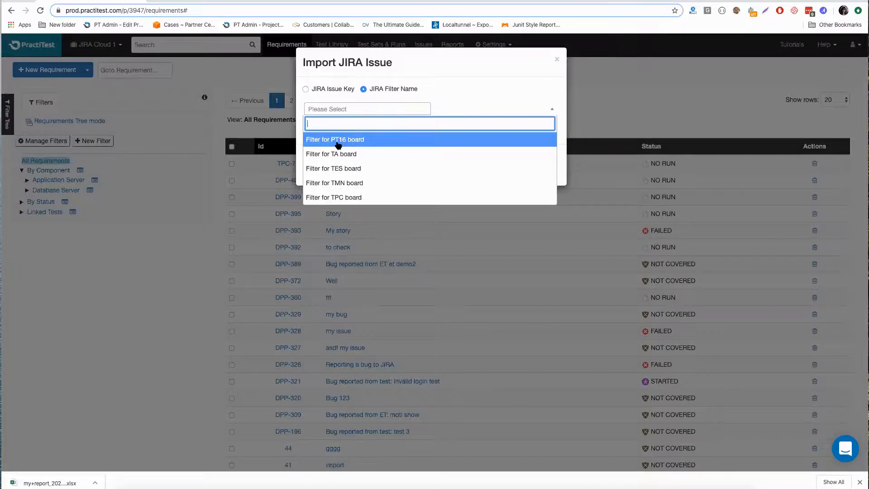
click(558, 61)
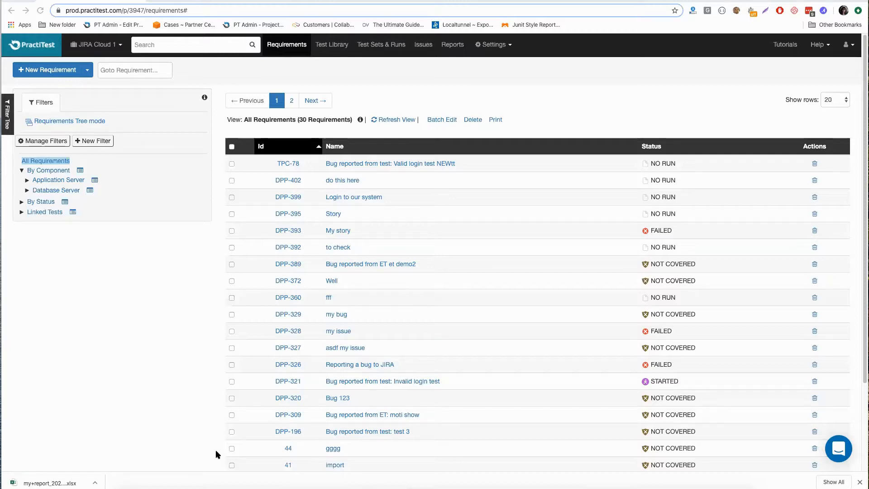
- Open the downloaded report "my+report_2020-03-24.xlsx" from the Downloads folder in Microsoft Excel
click(94, 483)
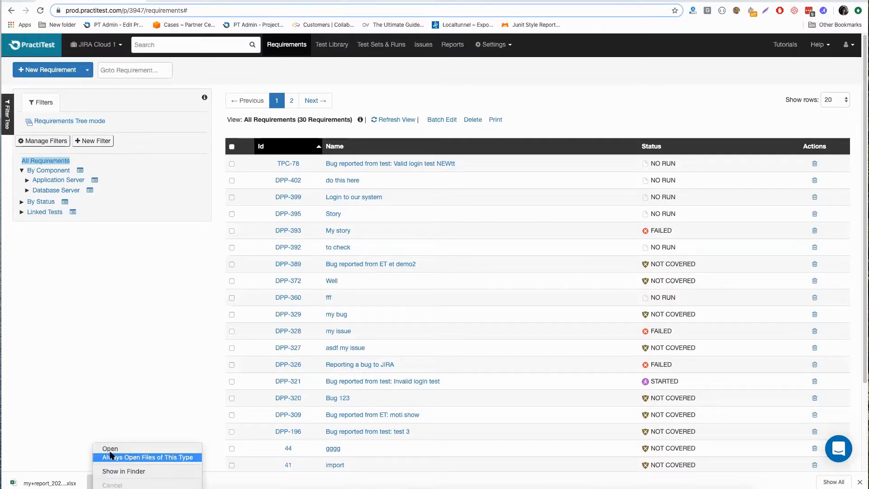
click(111, 448)
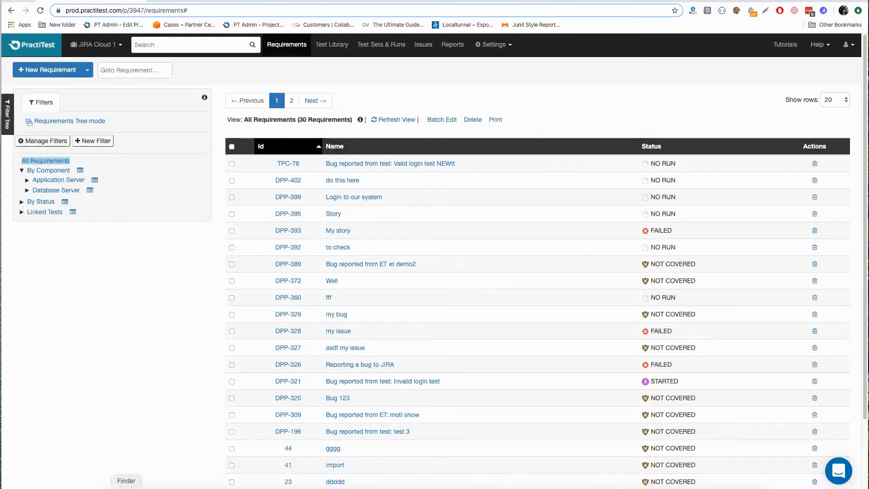
click(126, 487)
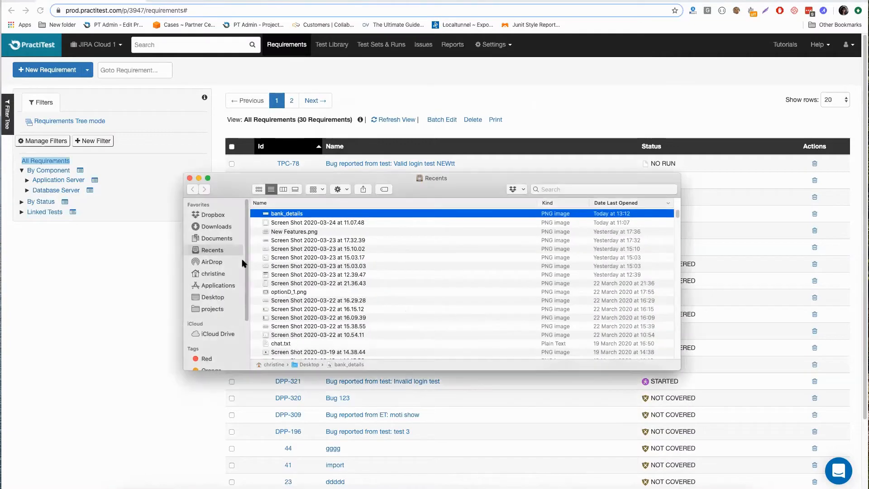
click(229, 229)
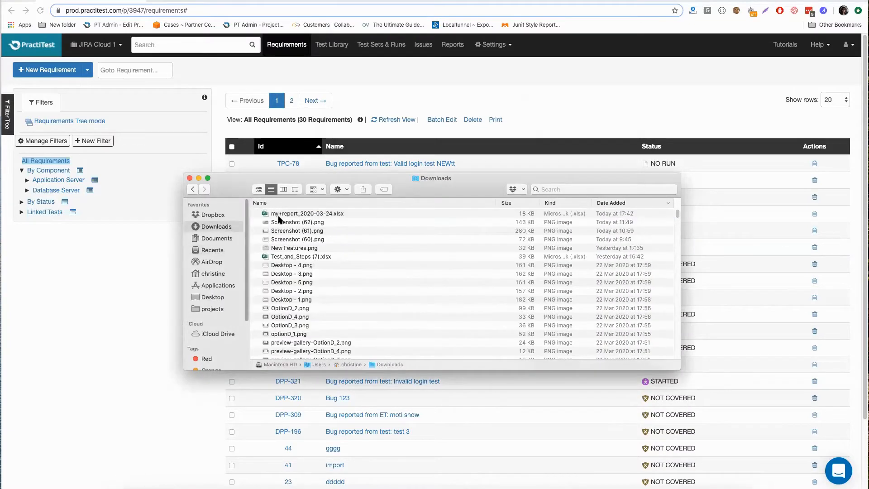
click(280, 215)
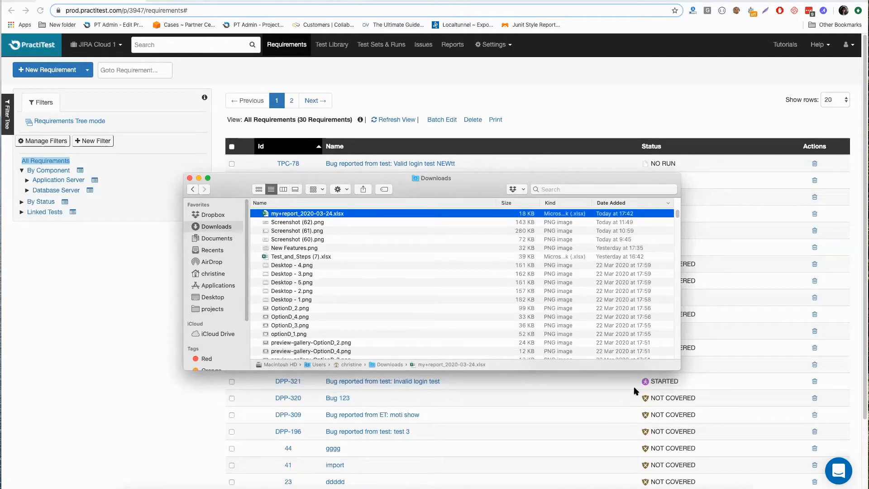
click(149, 380)
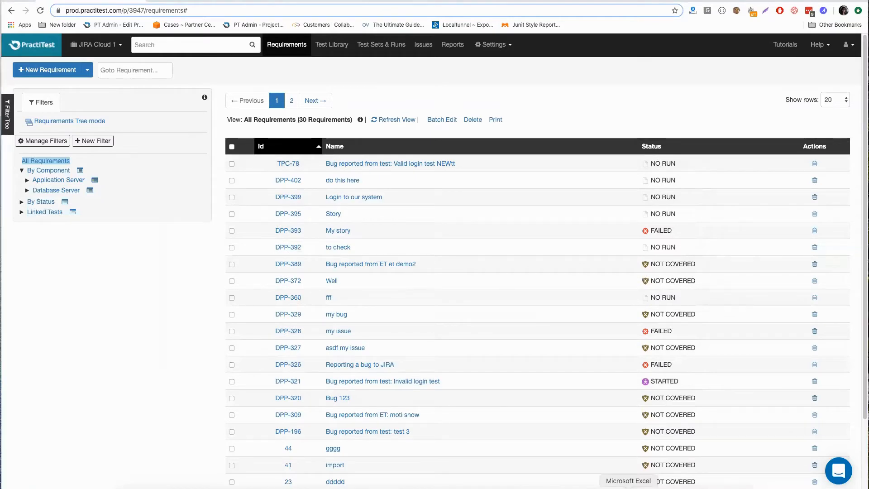
click(629, 487)
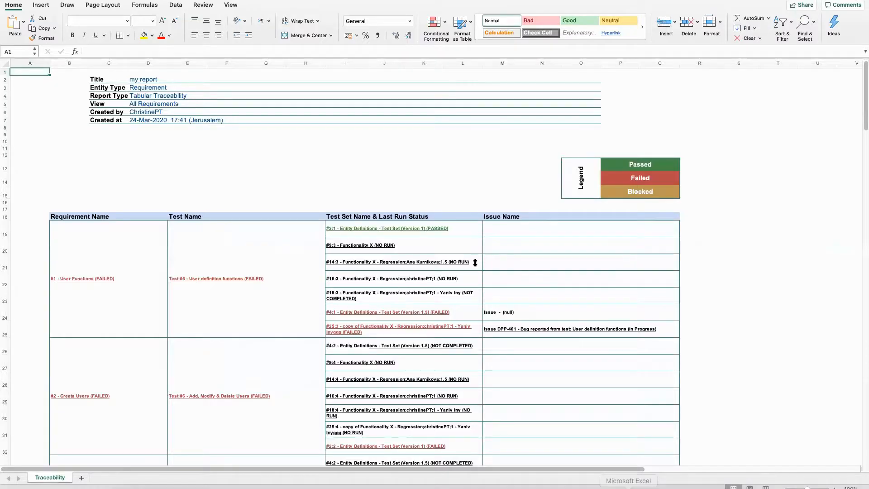
- Examine the Traceability sheet, follow the link of the test "User definition functions" to its PractiTest page, and return to Excel
scroll(815, 219, down, 1)
scroll(815, 220, down, 2)
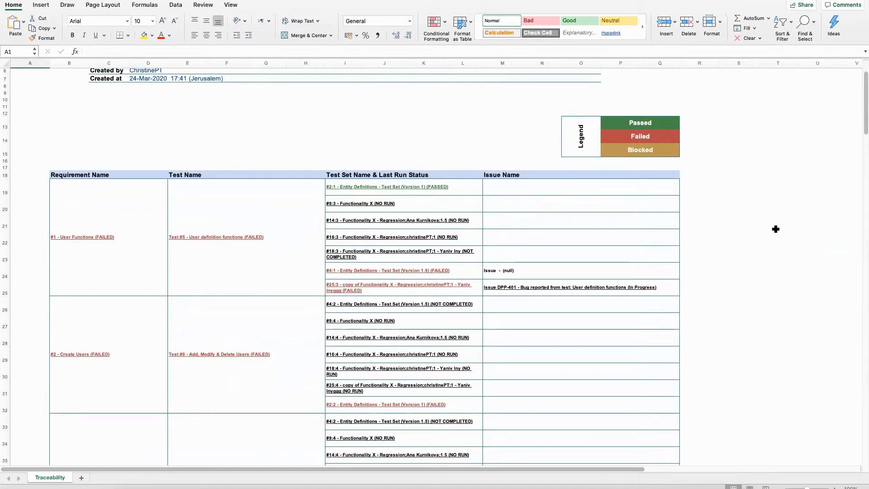
click(237, 241)
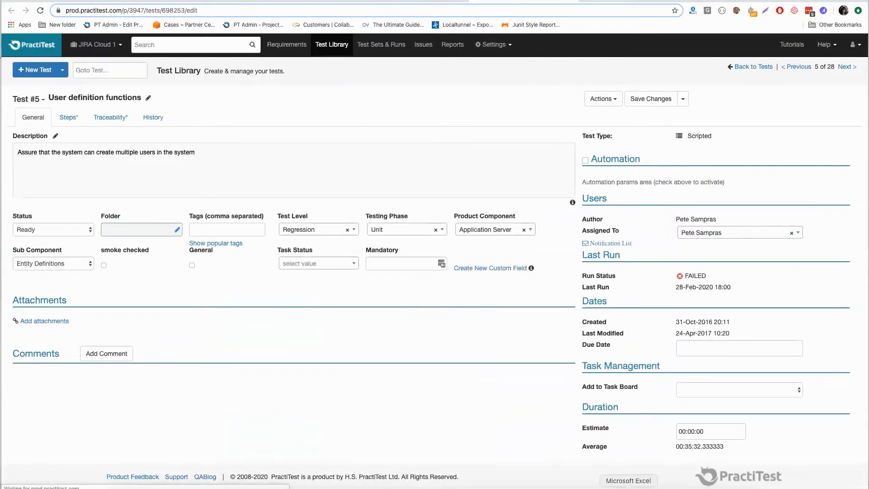
click(628, 488)
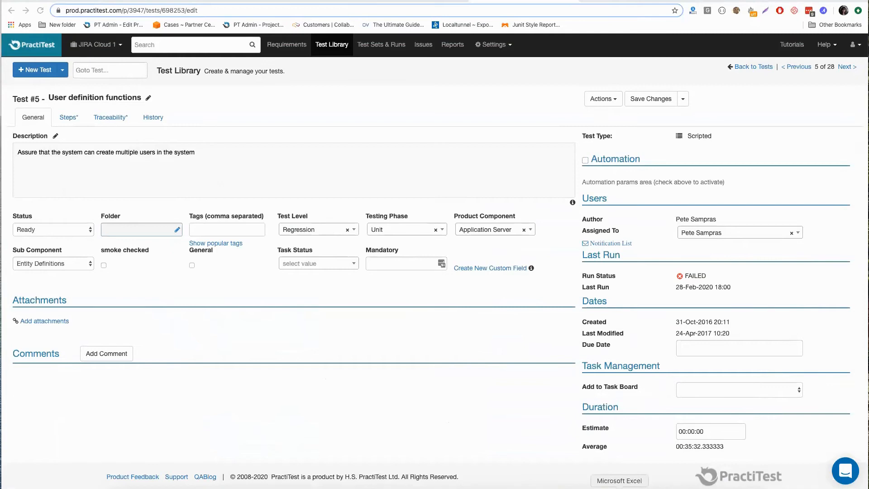
click(620, 486)
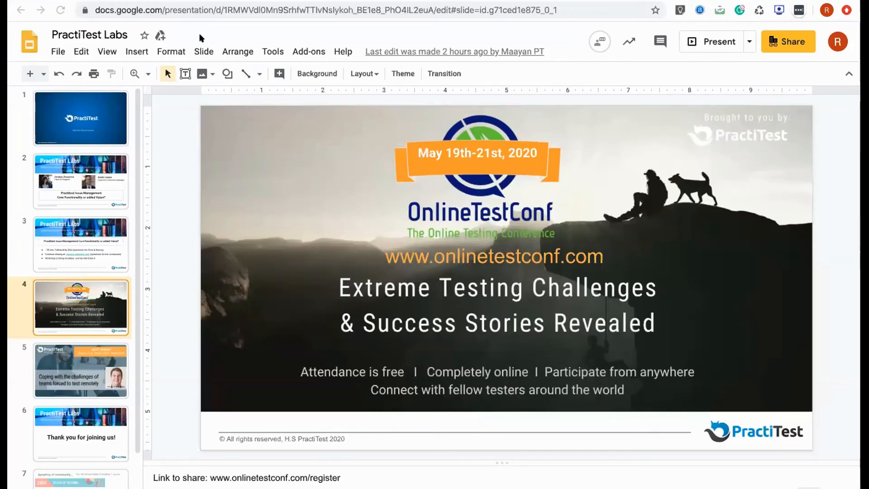
- Present the "PractiTest Labs" deck full screen in Google Slides, starting from the OnlineTestConf slide
click(221, 121)
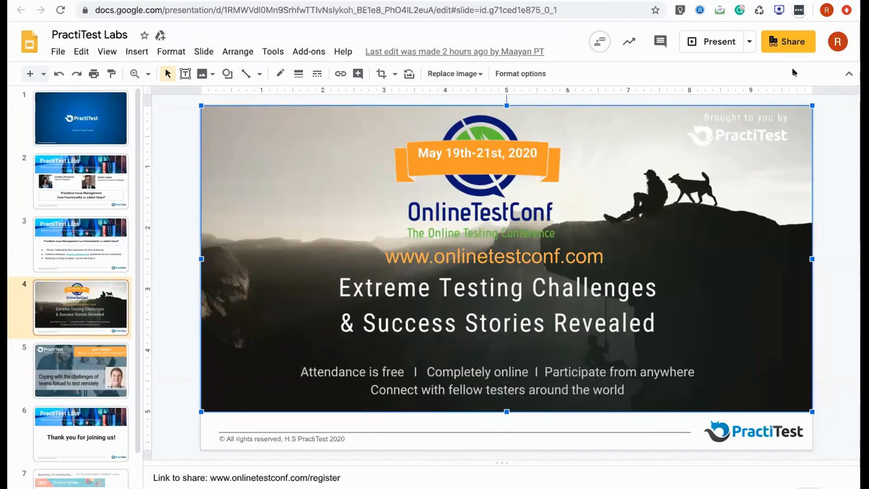
click(715, 42)
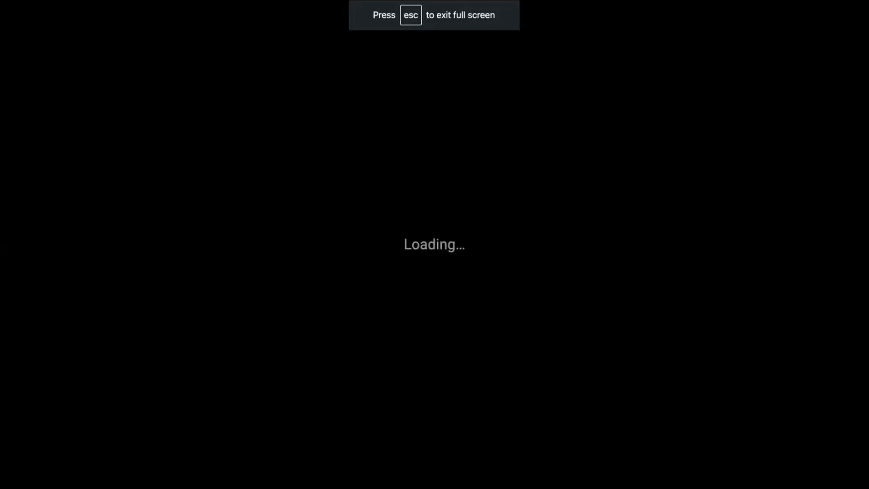